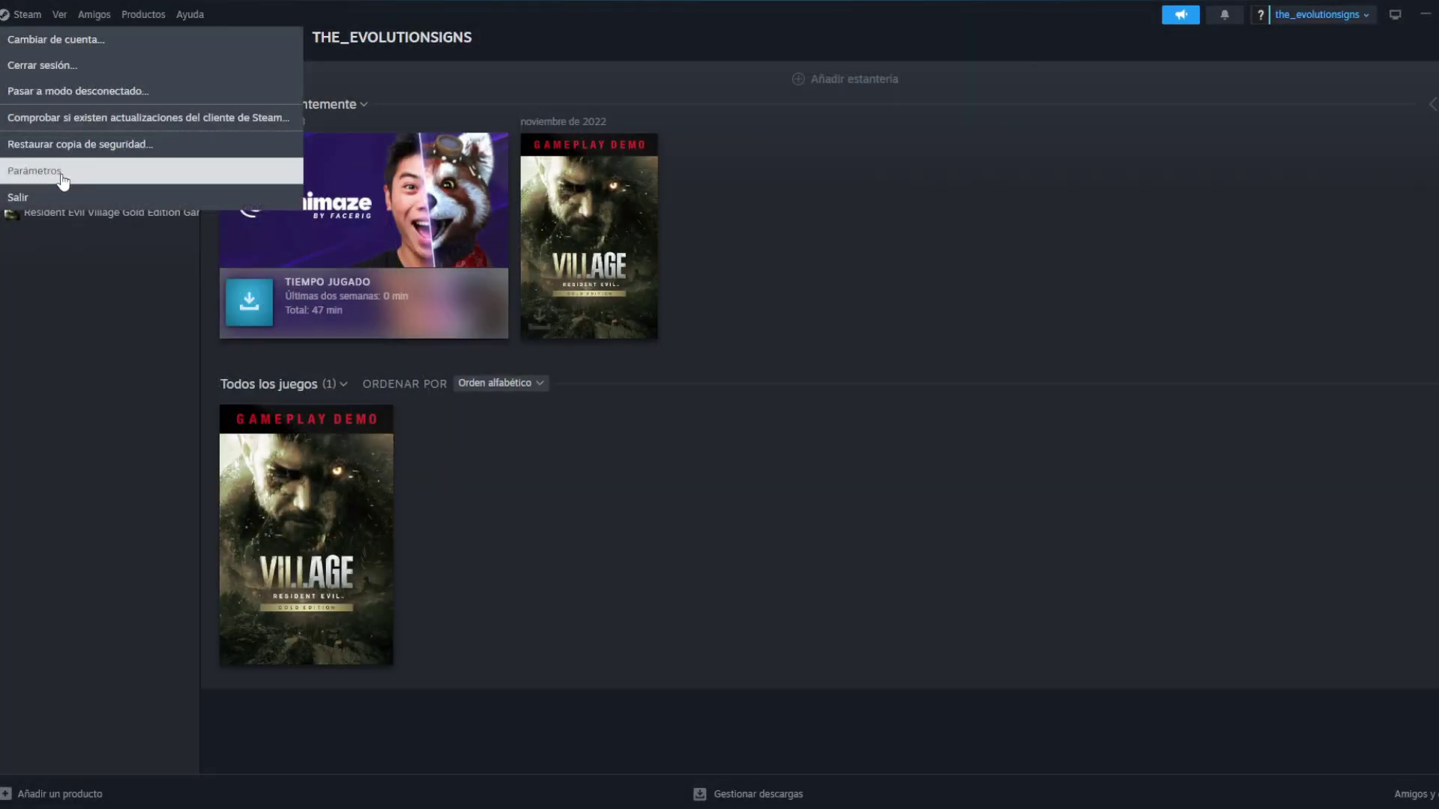
- Open the controller (Mando) section of the Steam settings and move the window clear of the centre
left_click(63, 179)
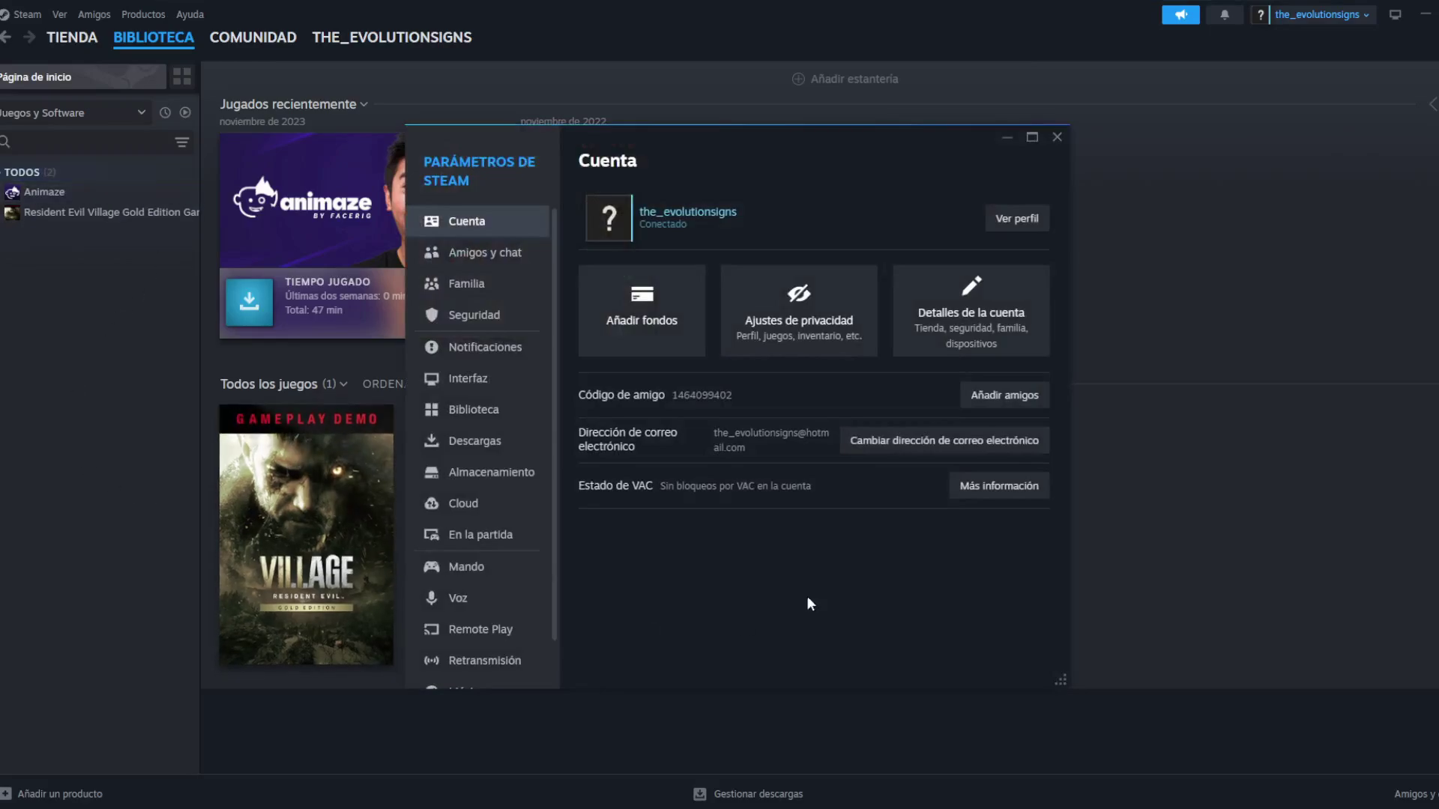
left_click(473, 571)
left_click_drag(891, 138, 720, 57)
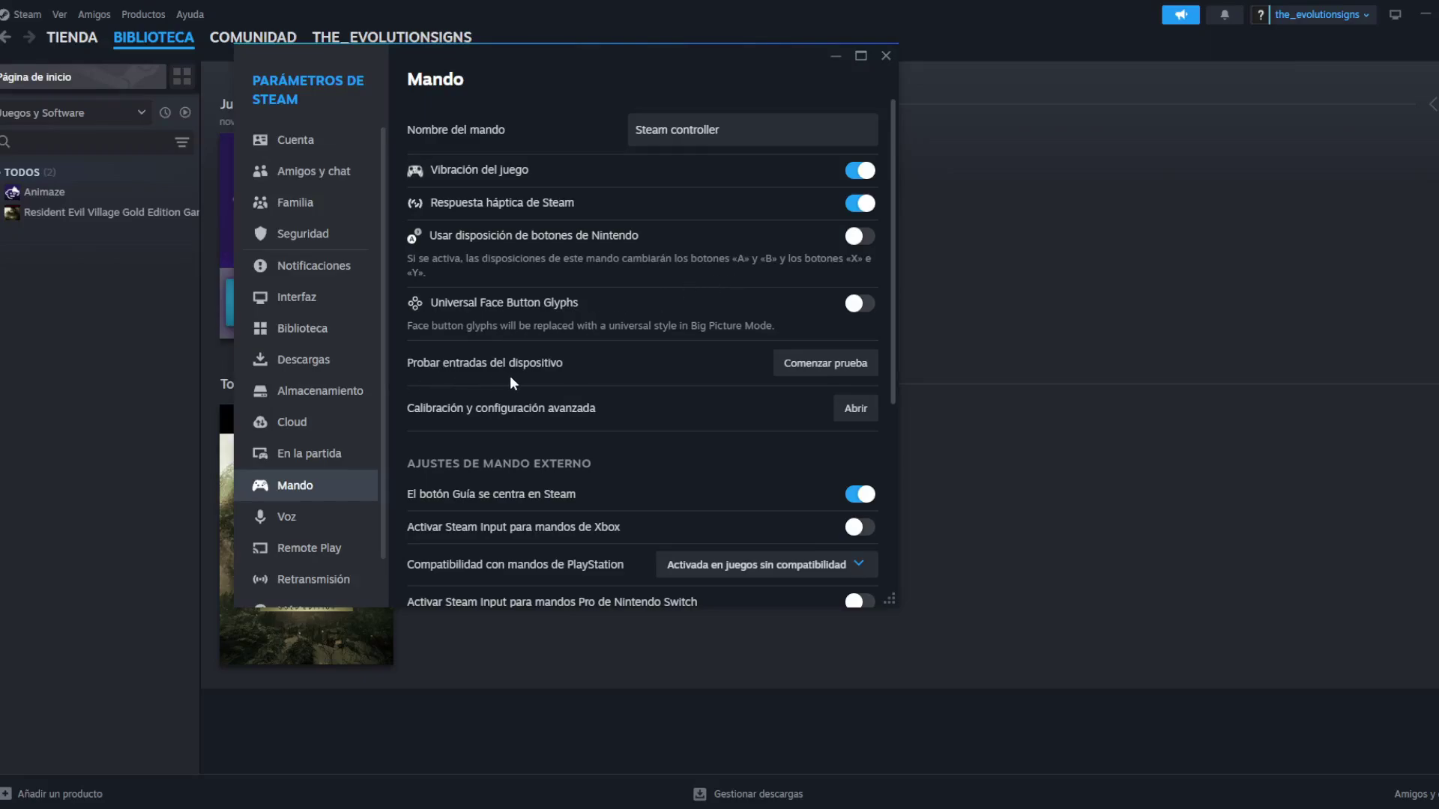
- Review the device input test, the external controller settings and the out-of-game layout options
left_click(825, 368)
scroll(585, 408, "down", 3)
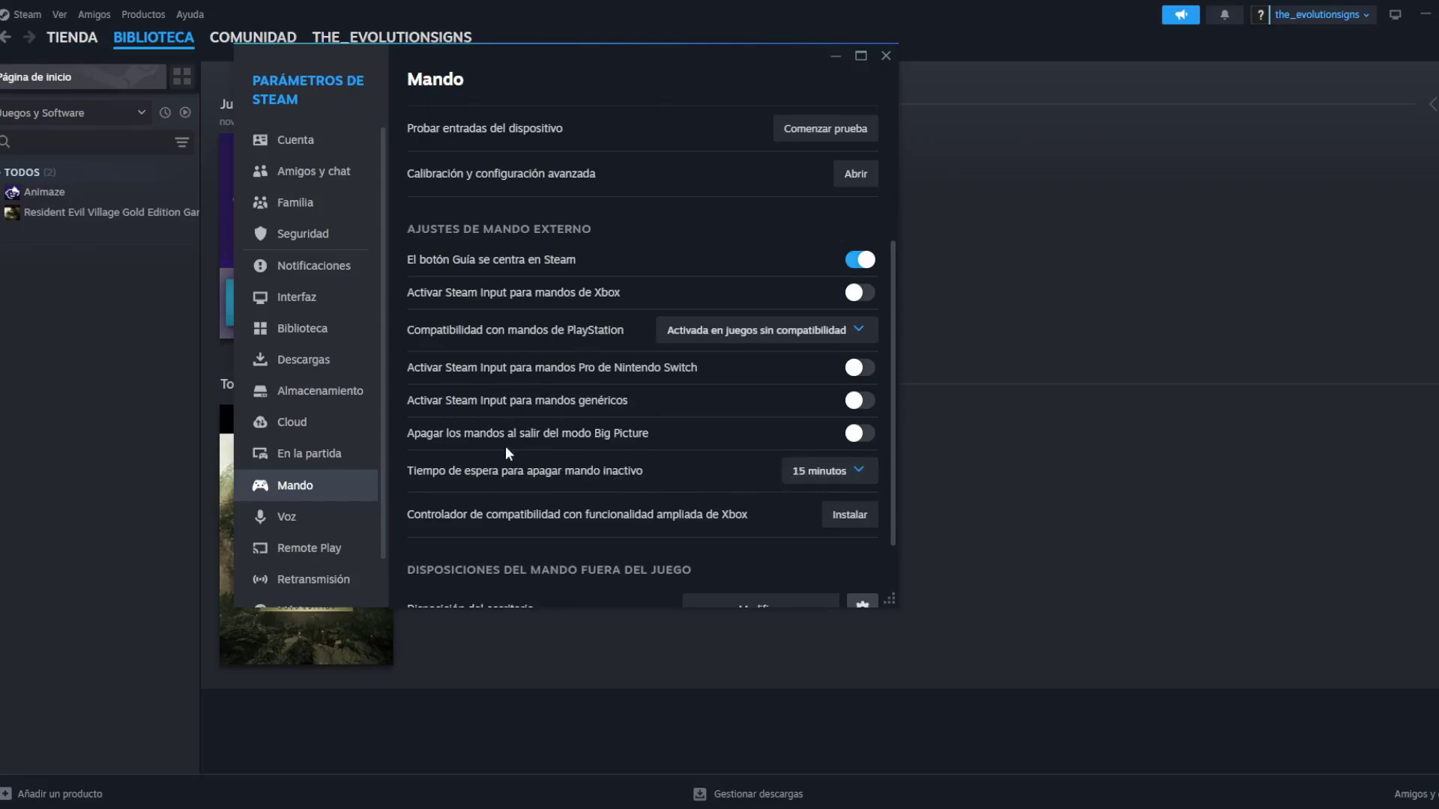
scroll(506, 449, "down", 2)
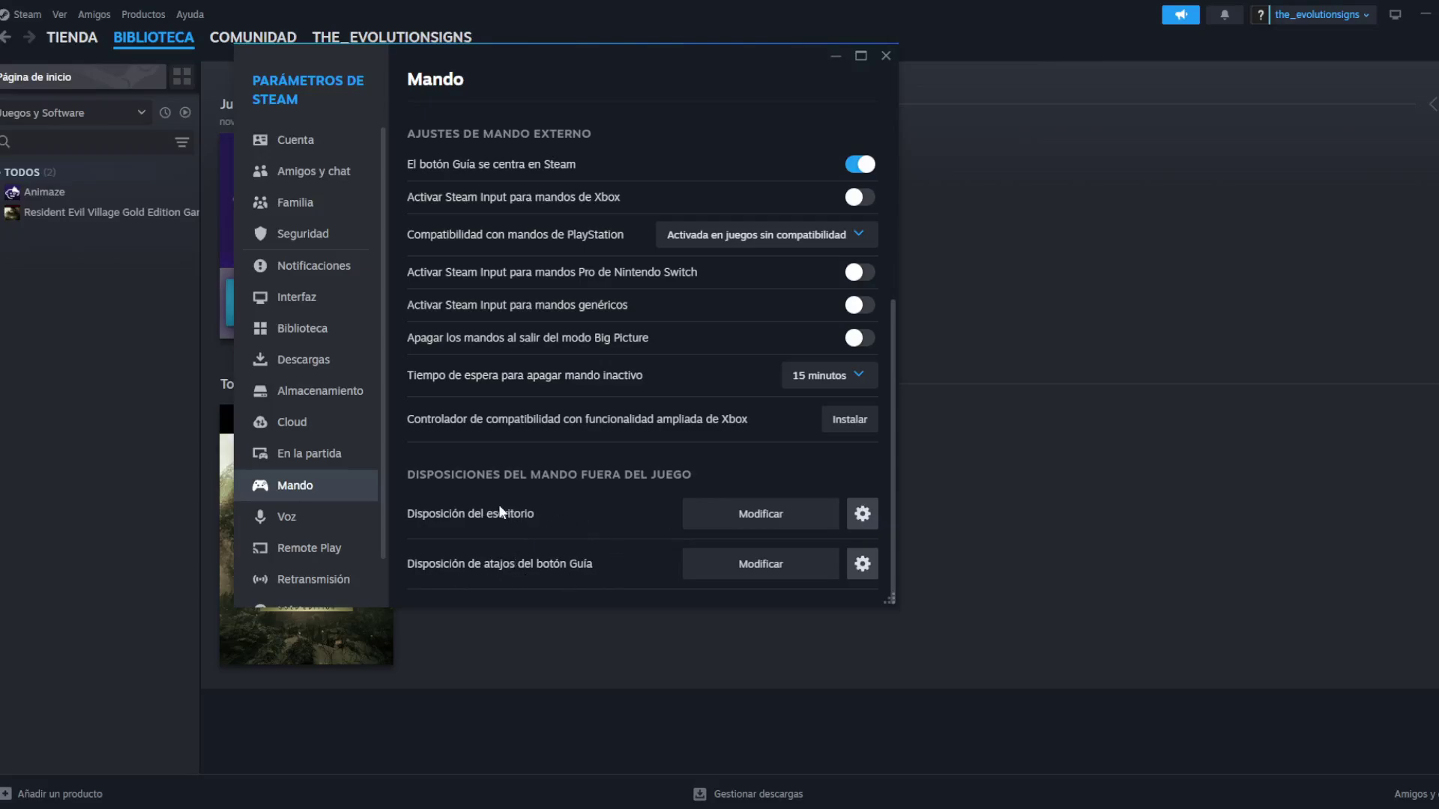
- Open the controller's desktop layout and view its current button arrangement
left_click(768, 521)
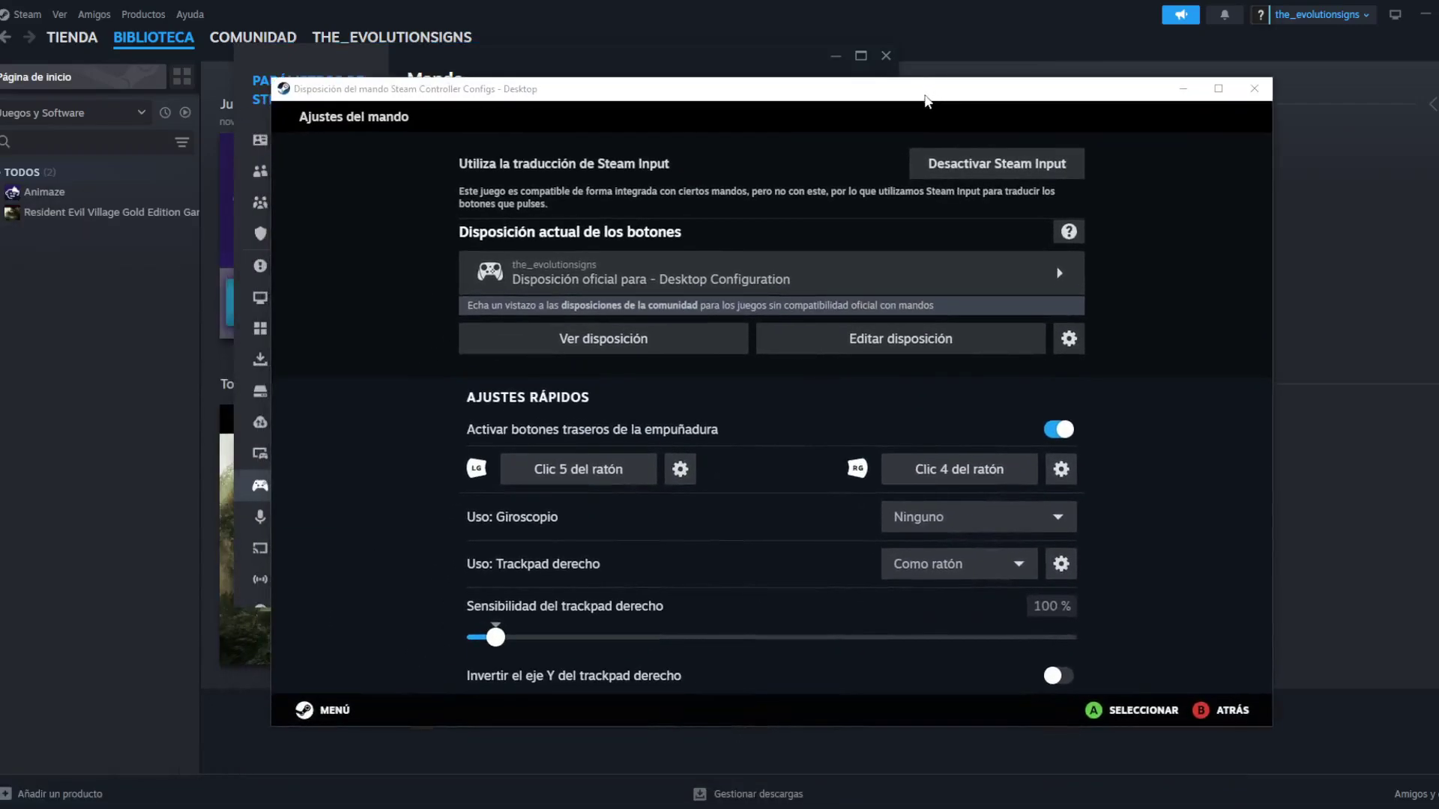
scroll(745, 536, "down", 1)
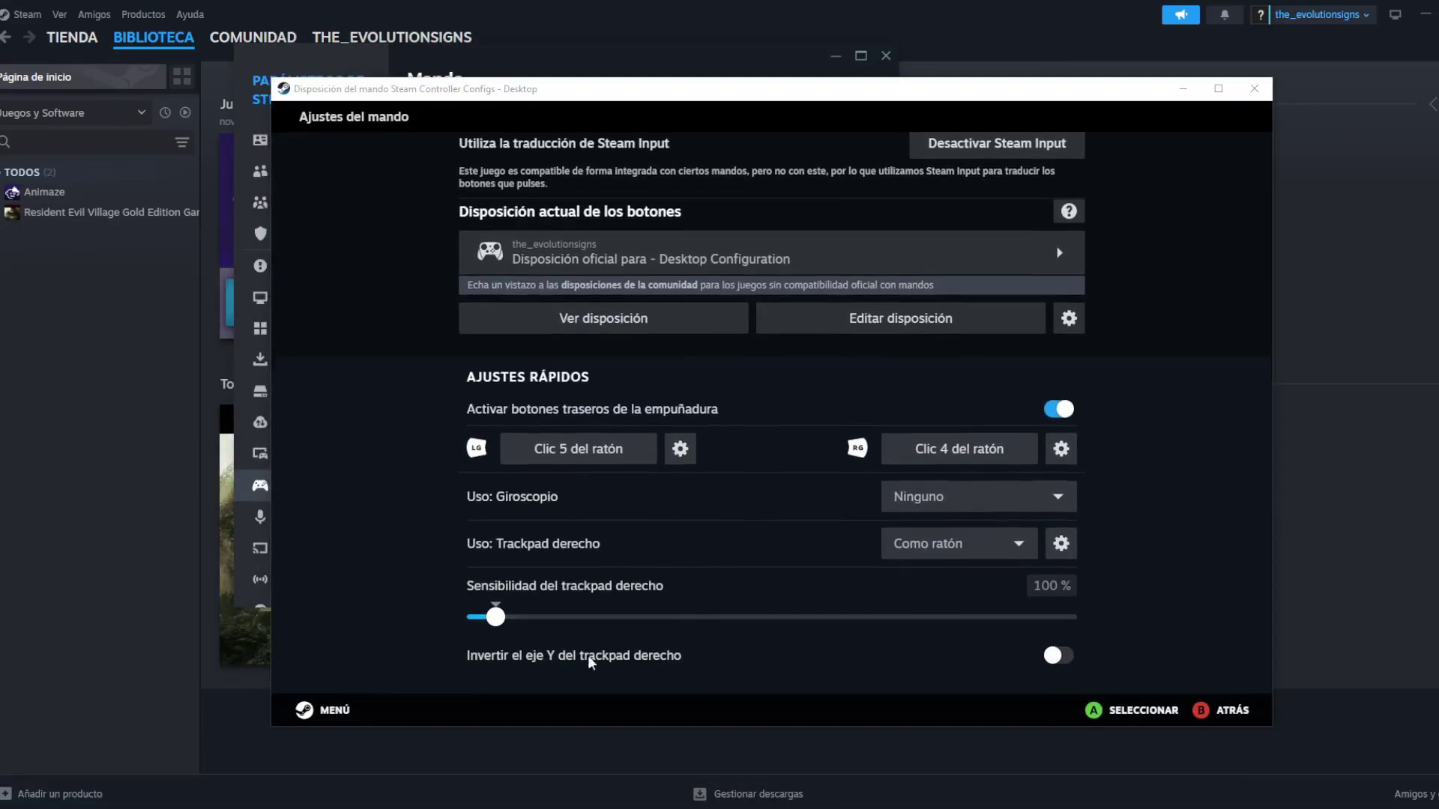
scroll(388, 311, "up", 1)
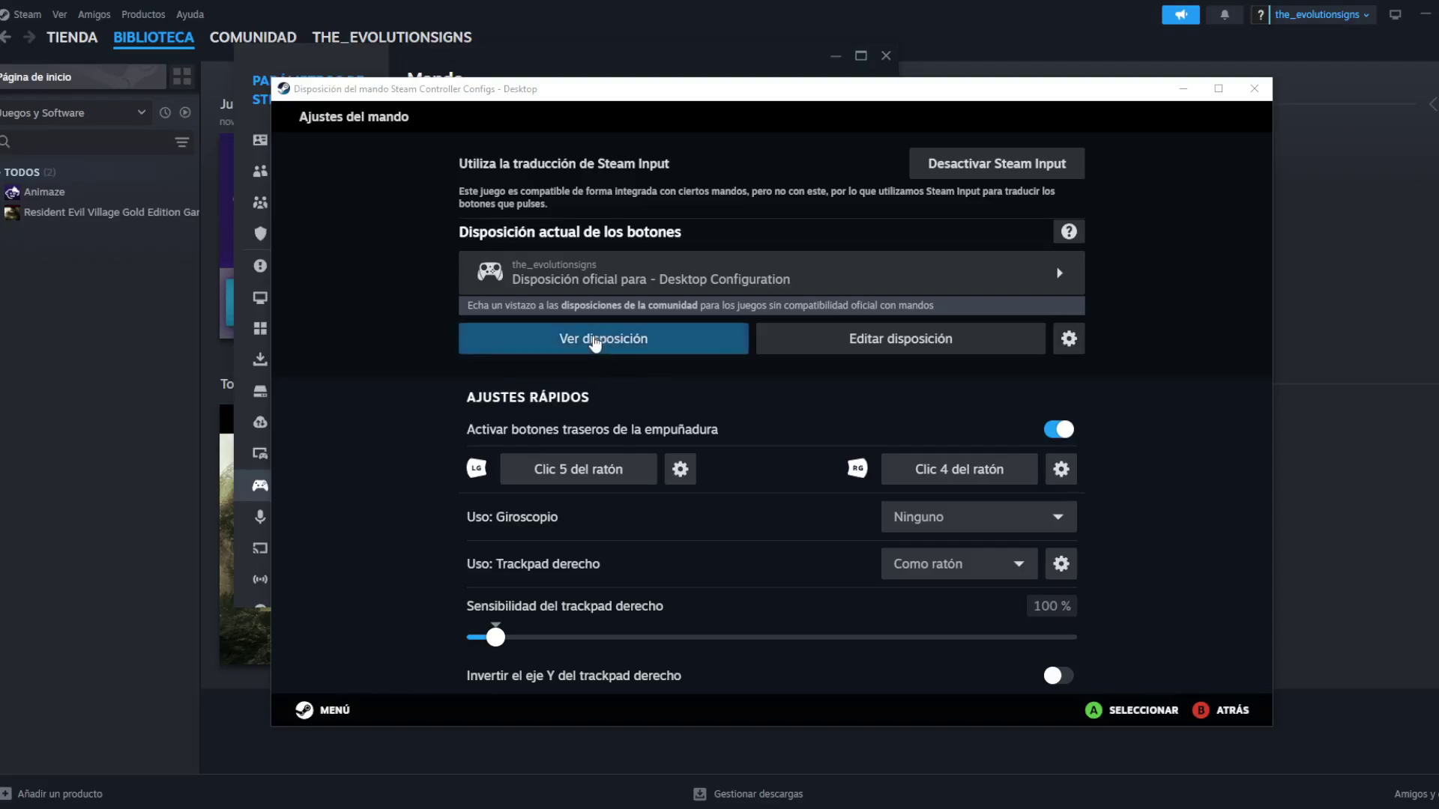
left_click(611, 344)
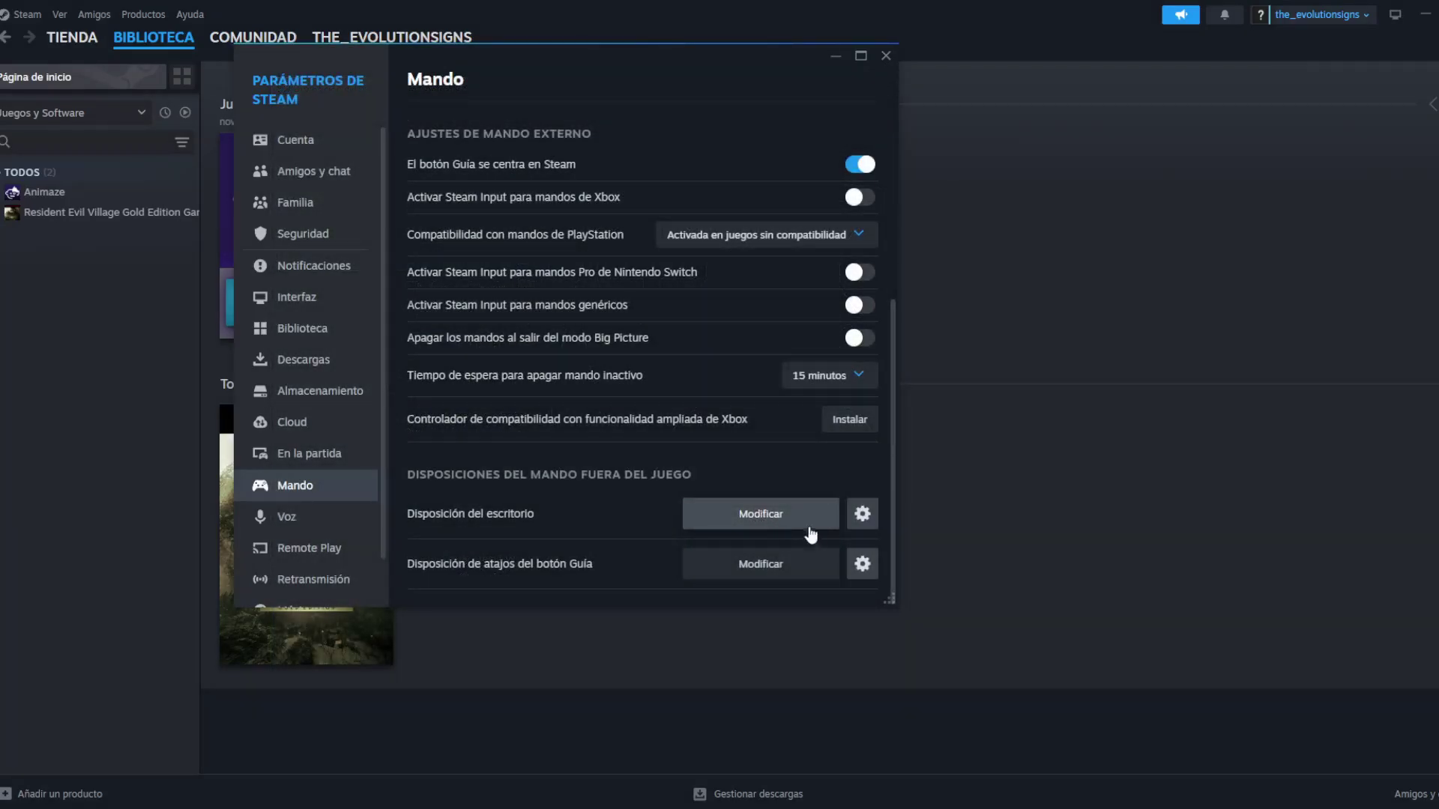
- Reset the controller's desktop layout to its default
left_click(863, 514)
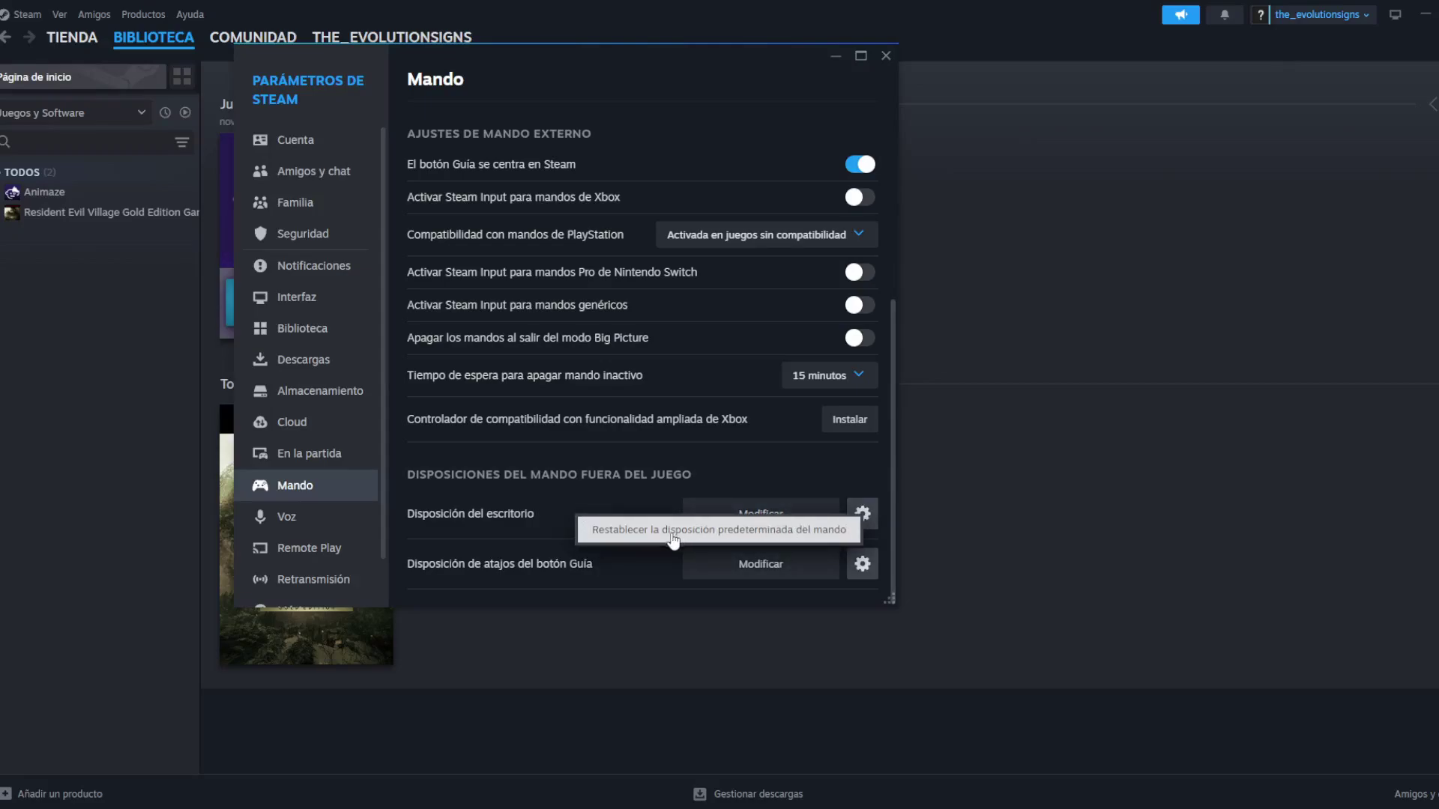
left_click(783, 533)
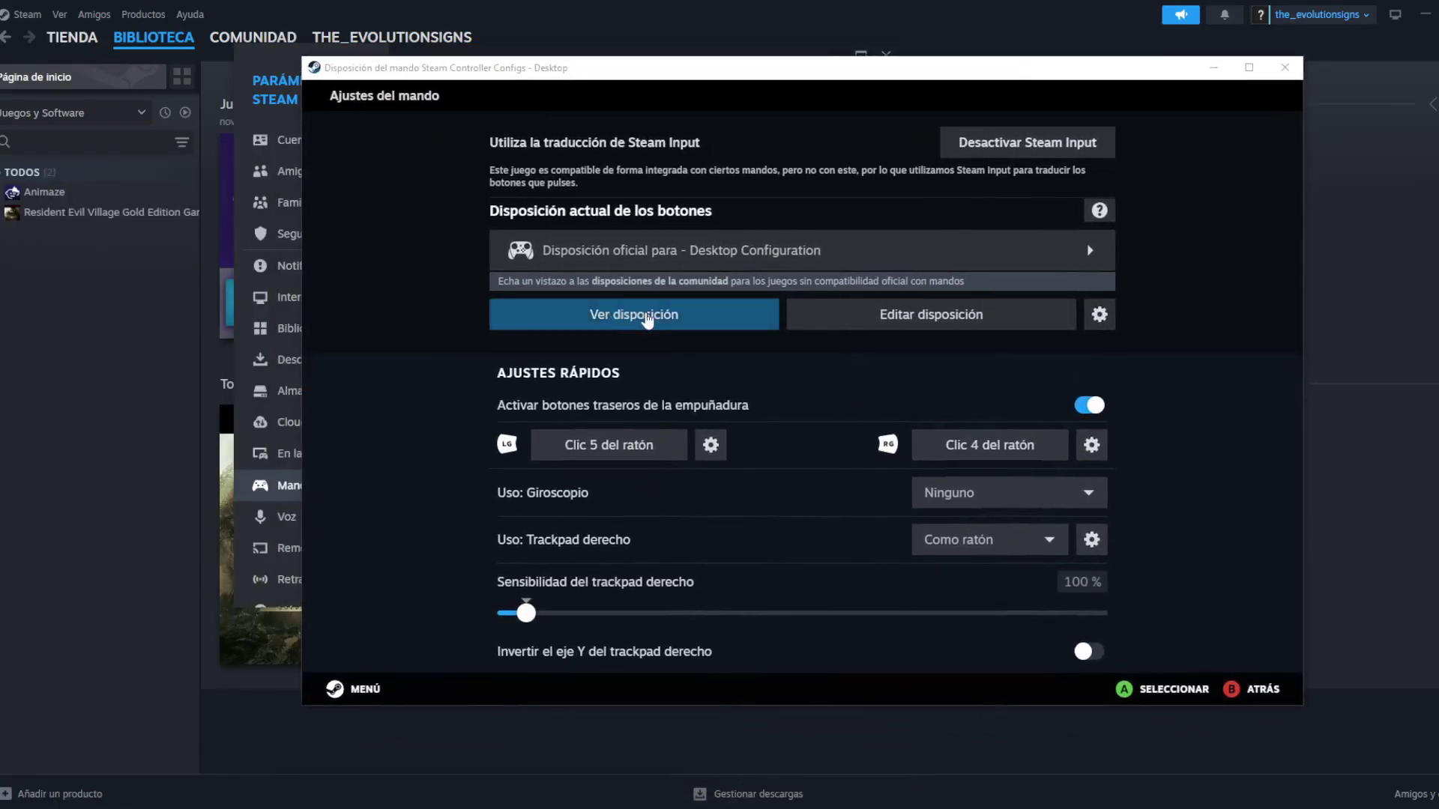
- Open the desktop layout for editing and examine the button, trigger, joystick and trackpad assignments, closing it when done
left_click(907, 321)
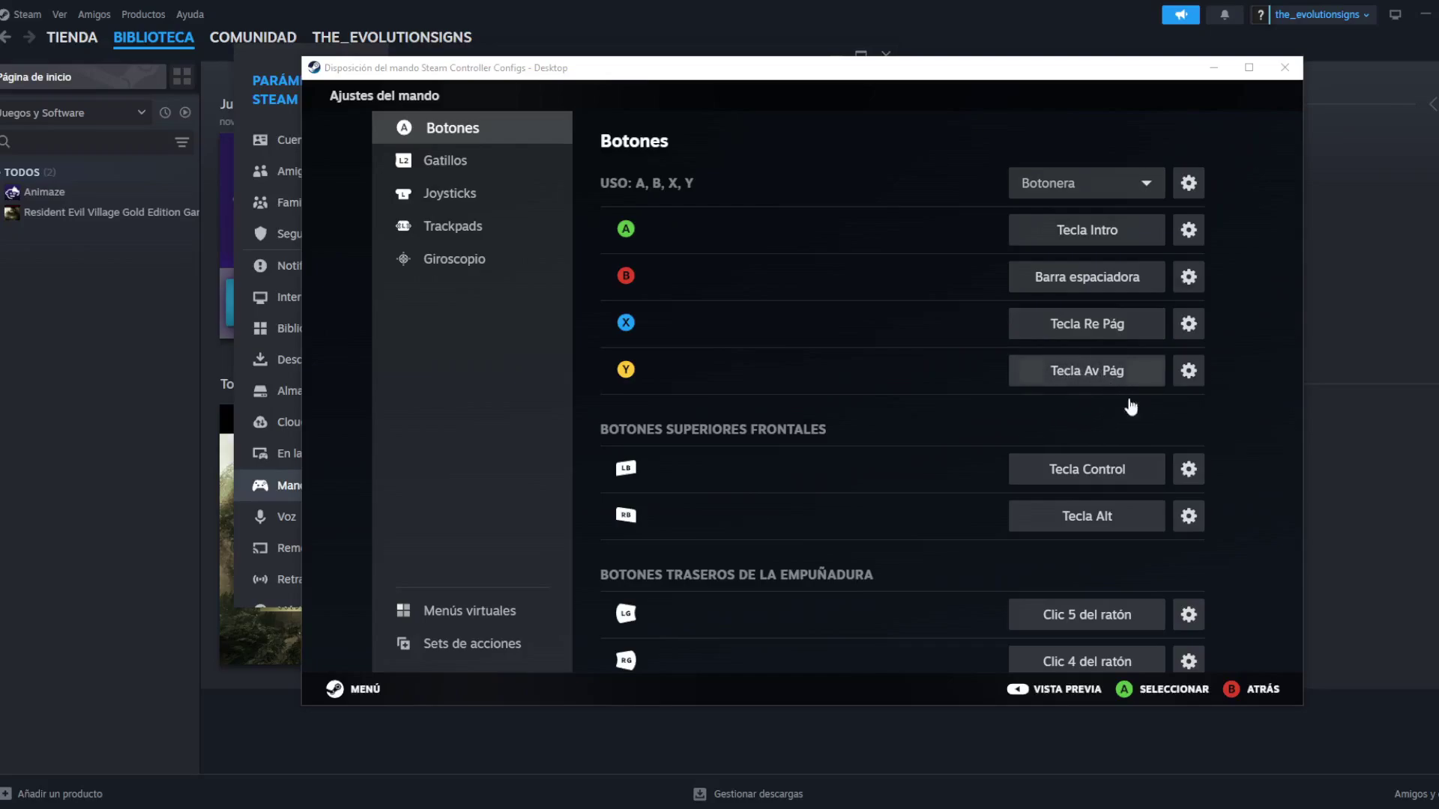
scroll(829, 457, "down", 3)
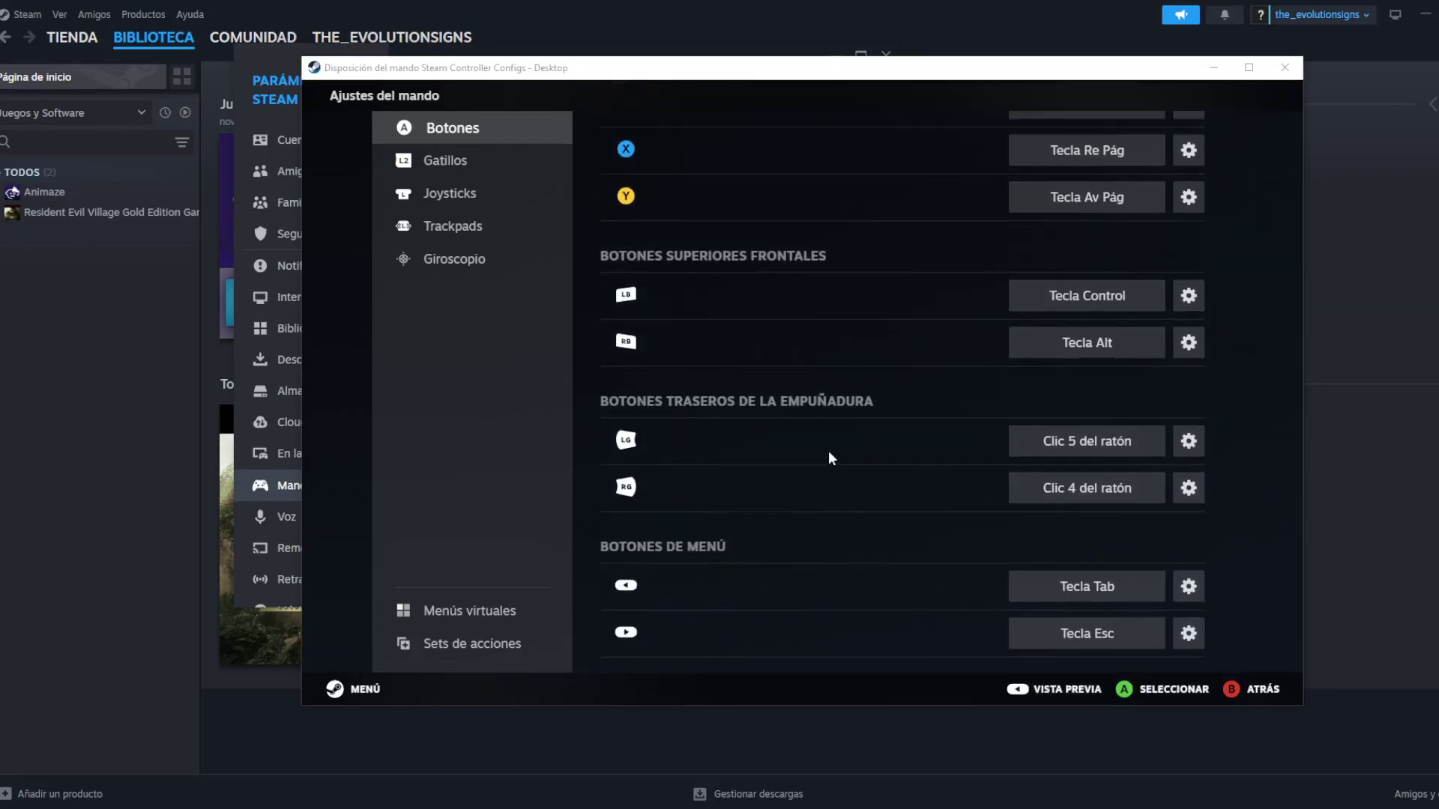
scroll(829, 451, "up", 3)
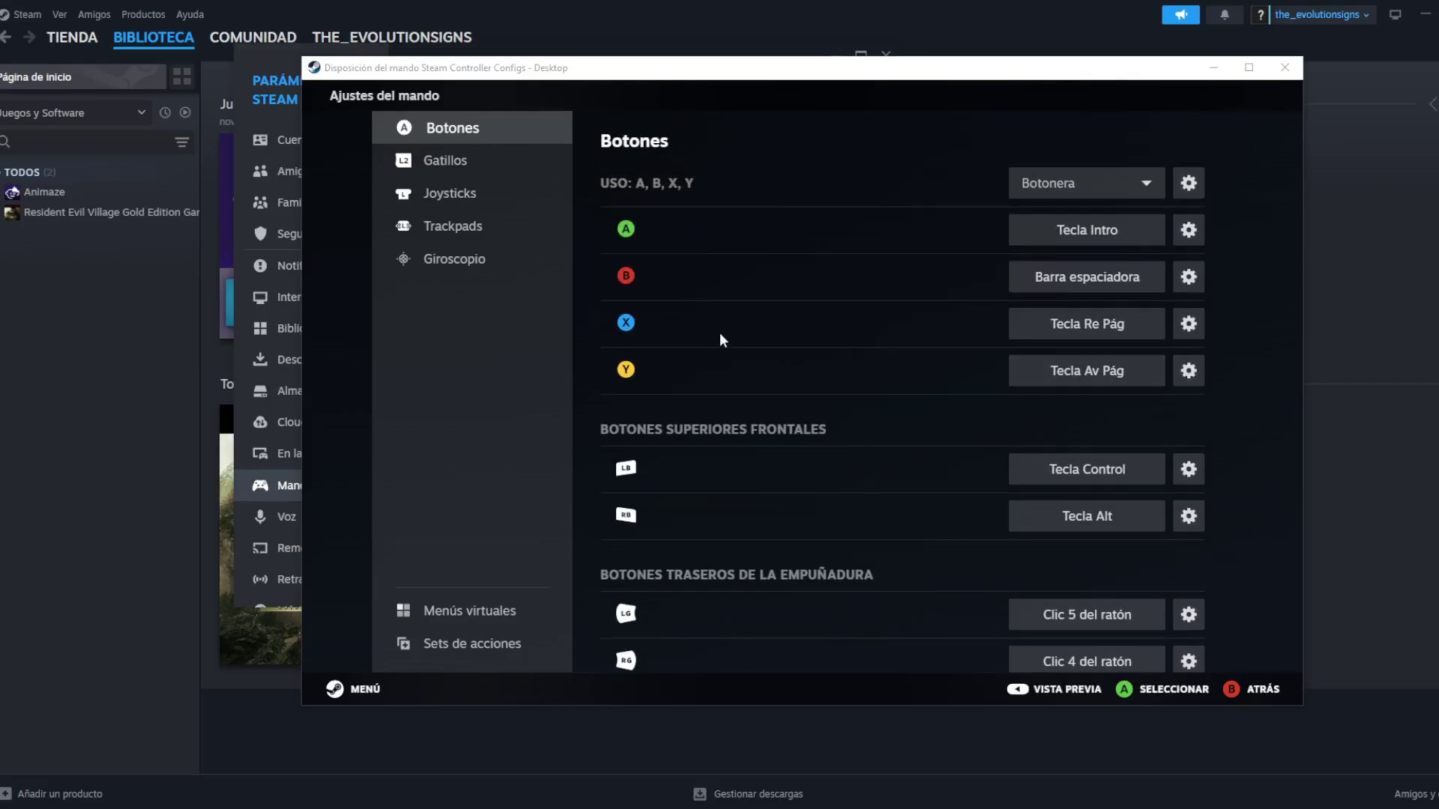
left_click(433, 161)
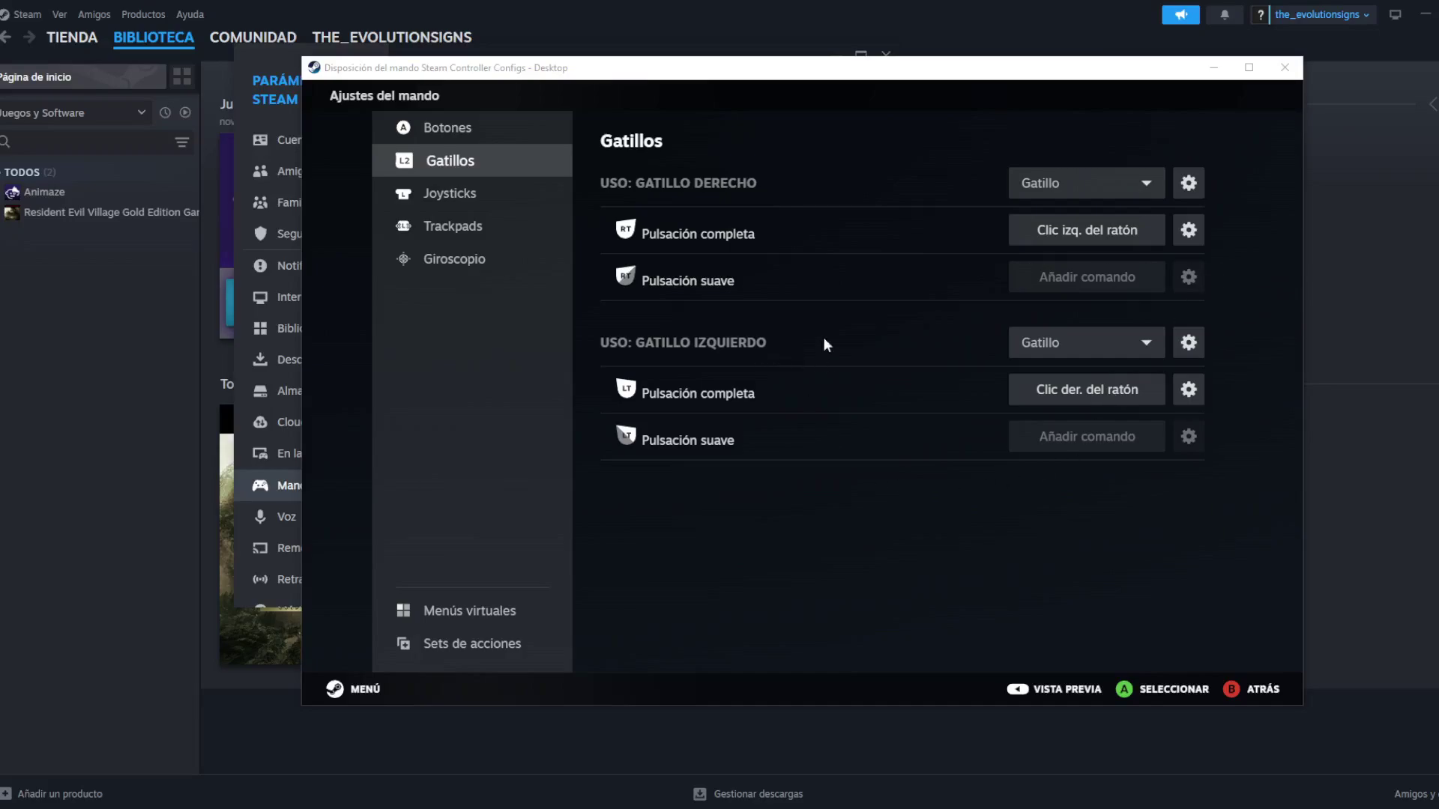
left_click(458, 197)
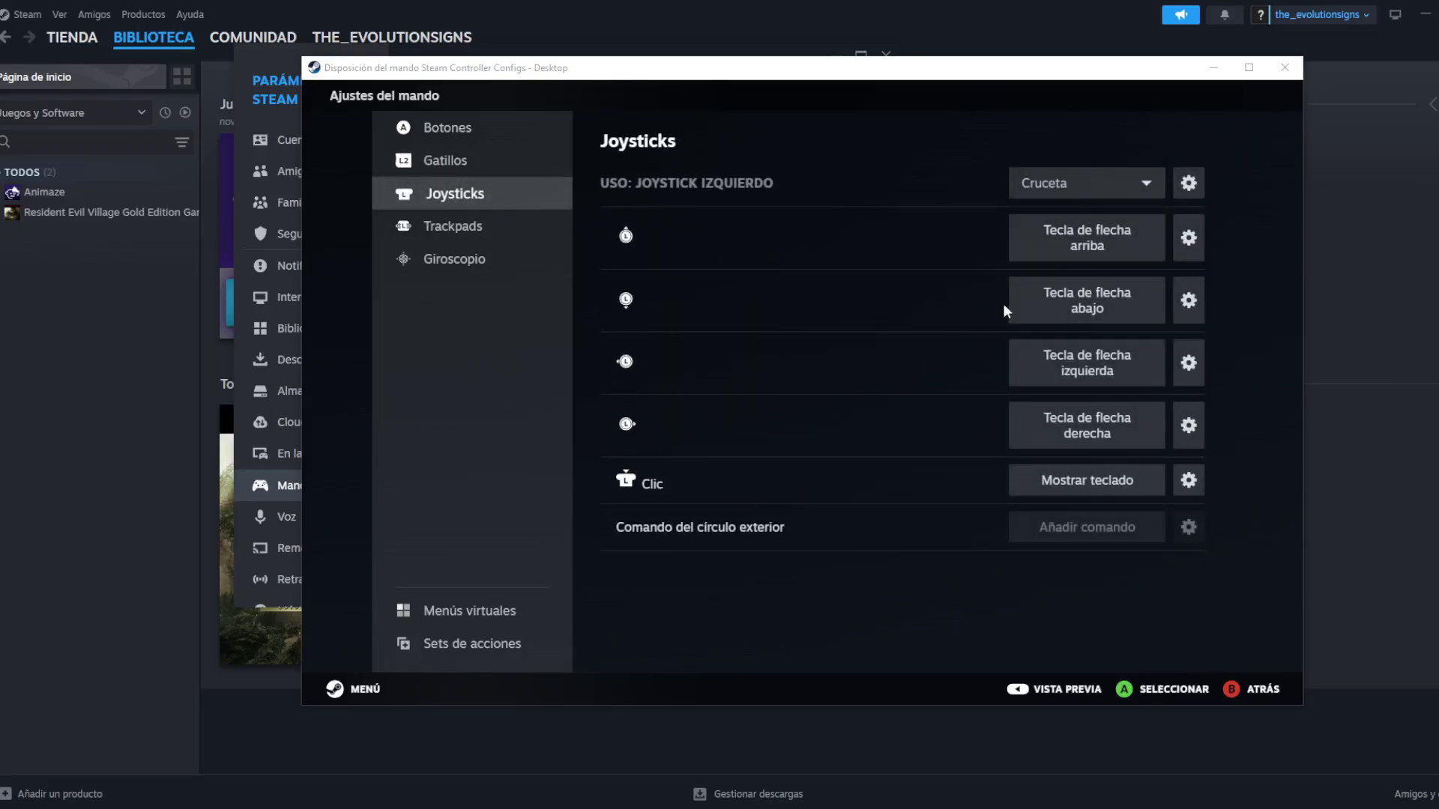
left_click(465, 227)
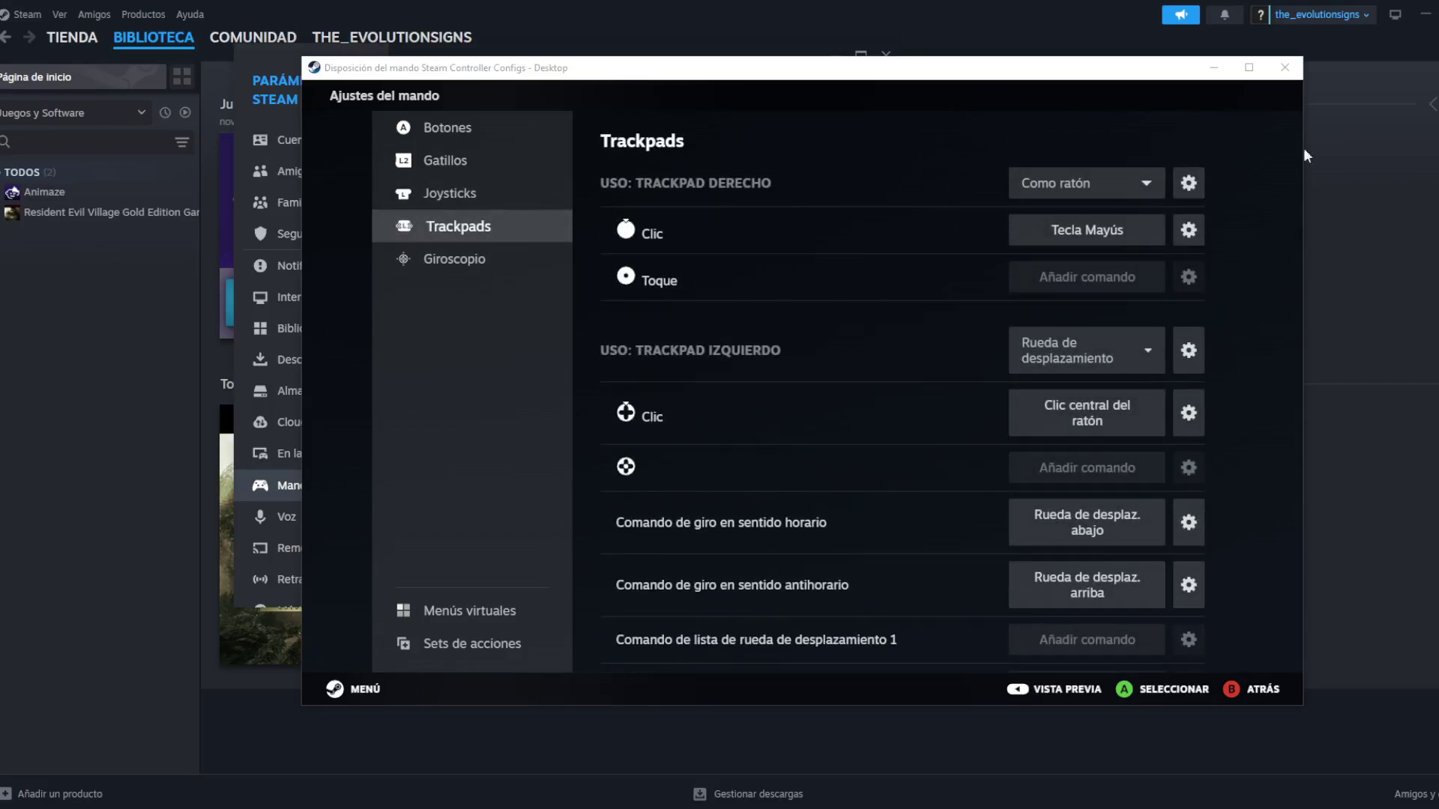
left_click(1284, 67)
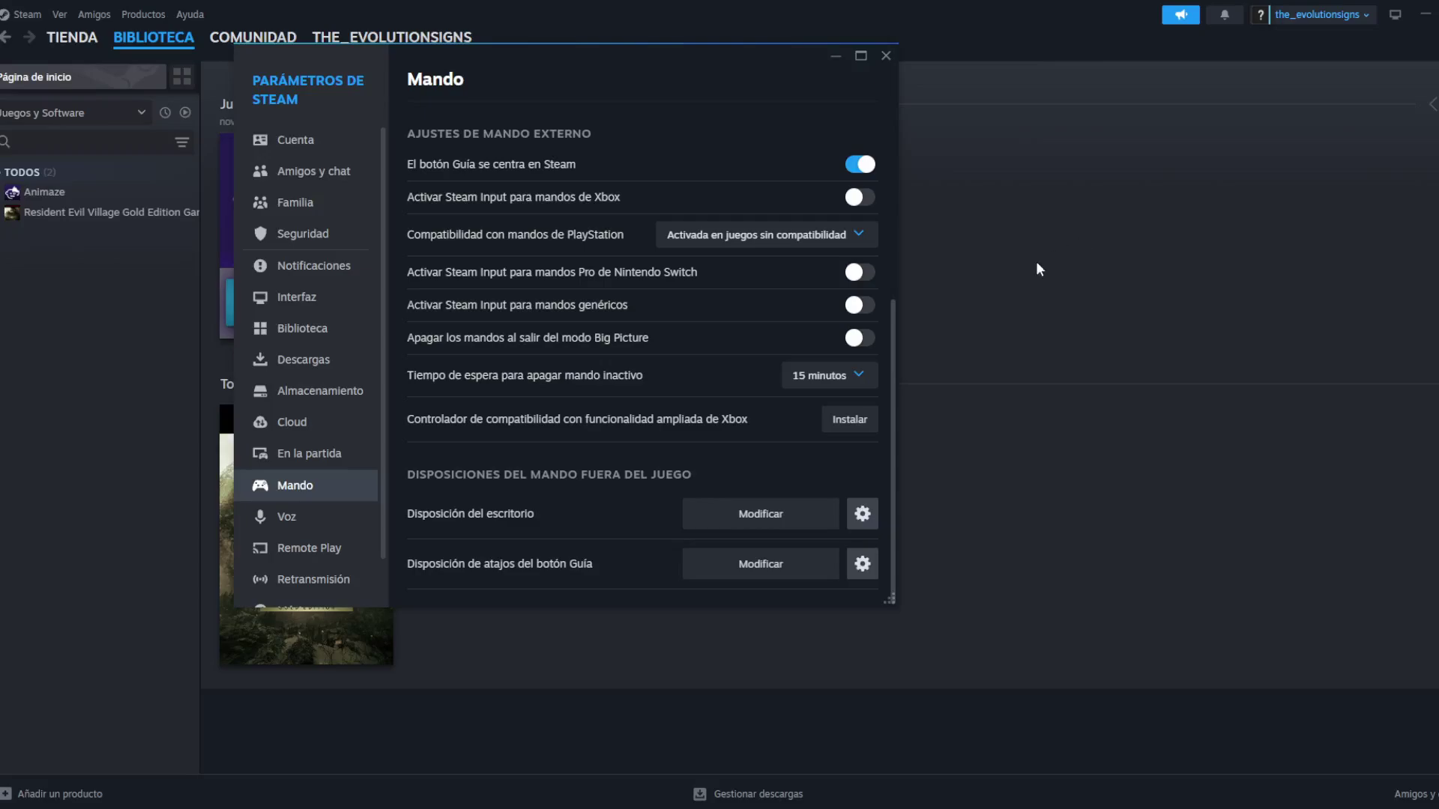
- In the desktop layout, remove the A button's command and assign the keyboard key A to it
left_click(766, 513)
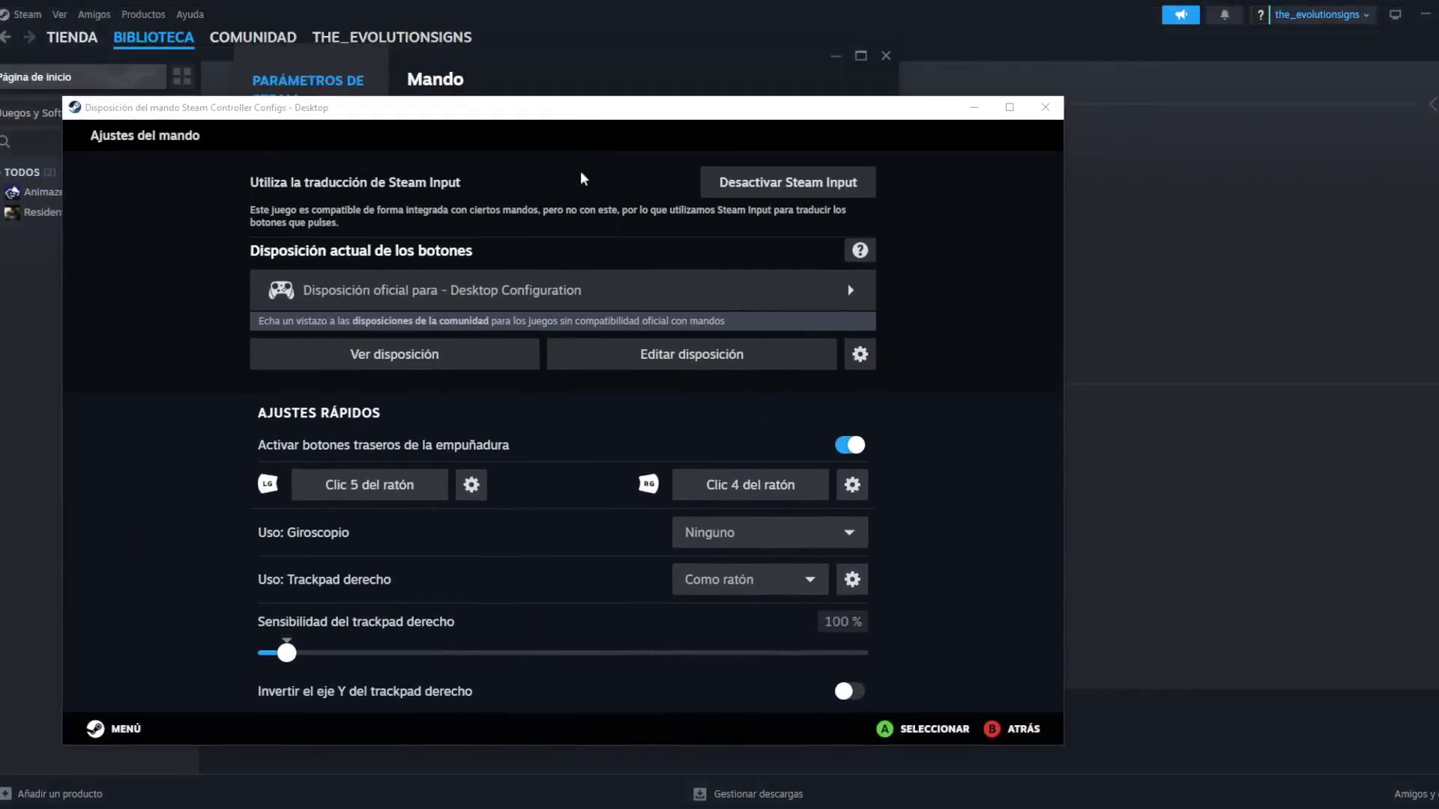
left_click(697, 363)
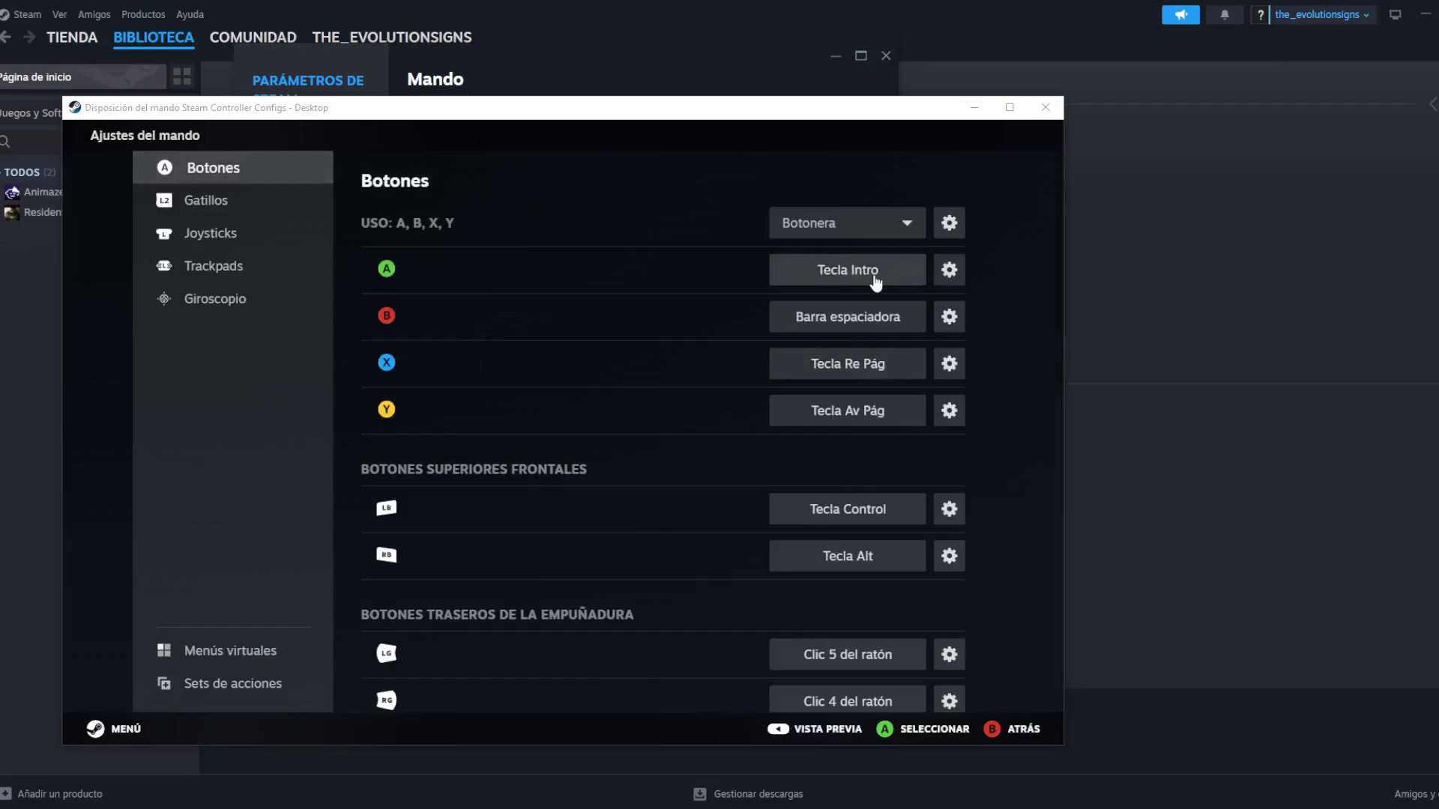
right_click(849, 273)
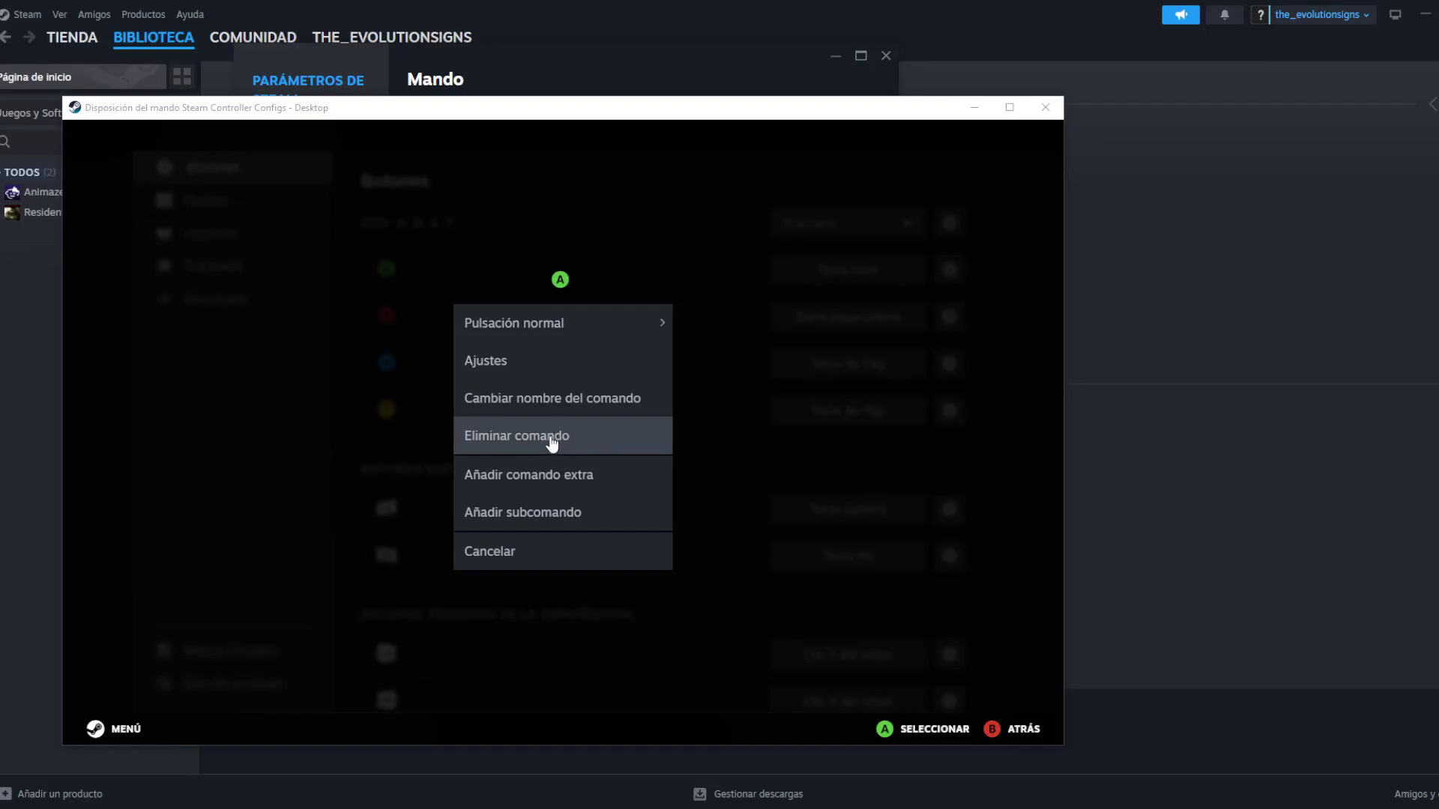
left_click(780, 446)
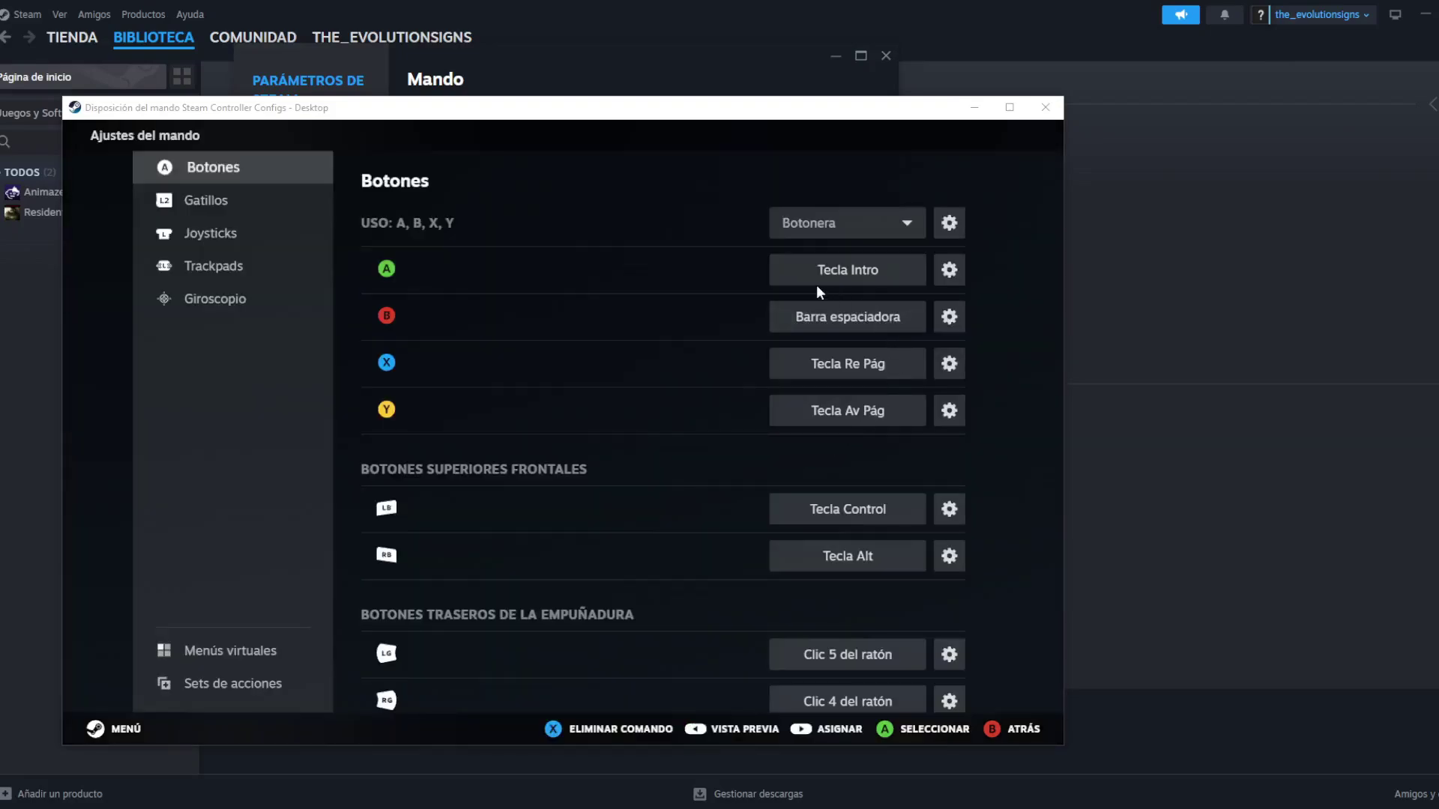
left_click(842, 272)
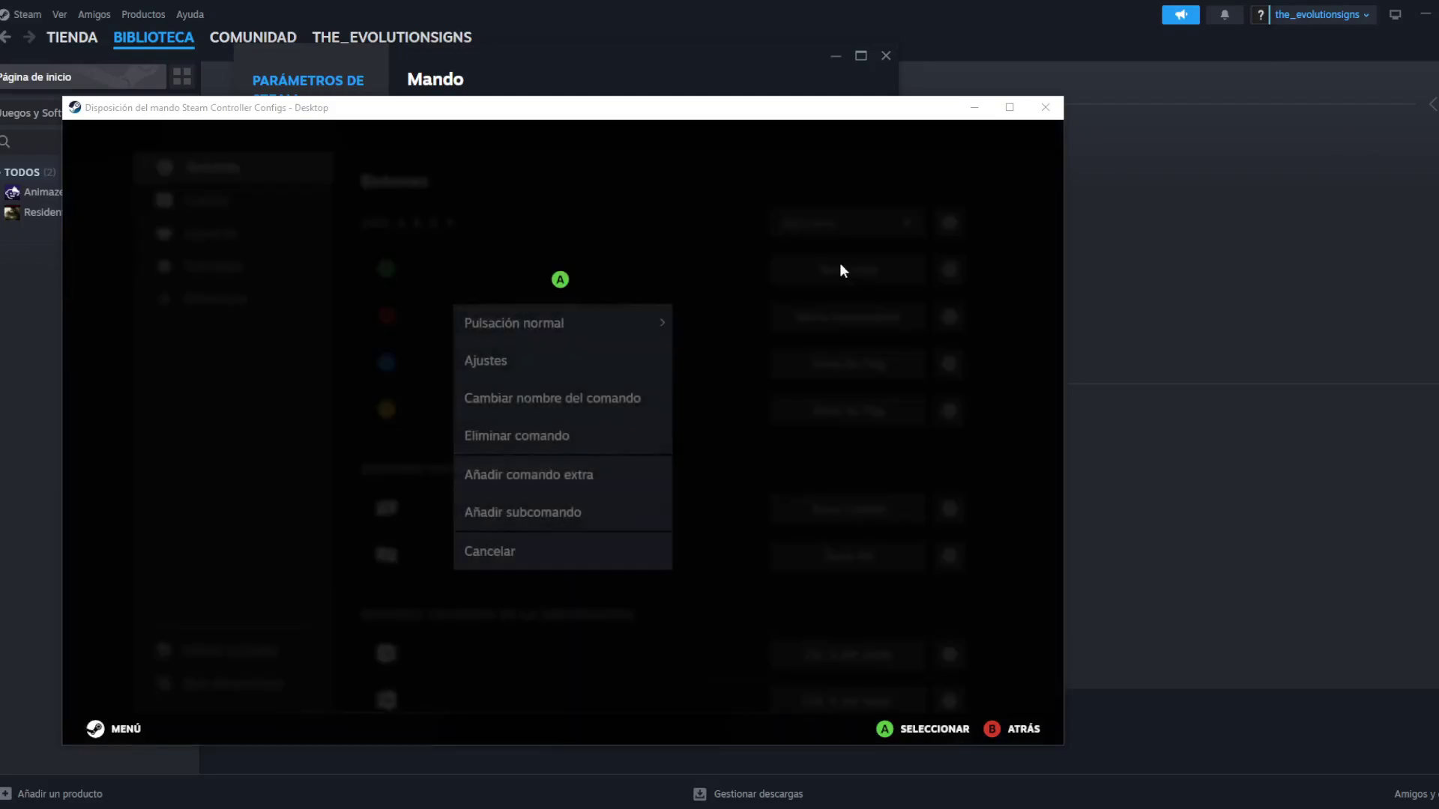
left_click(545, 439)
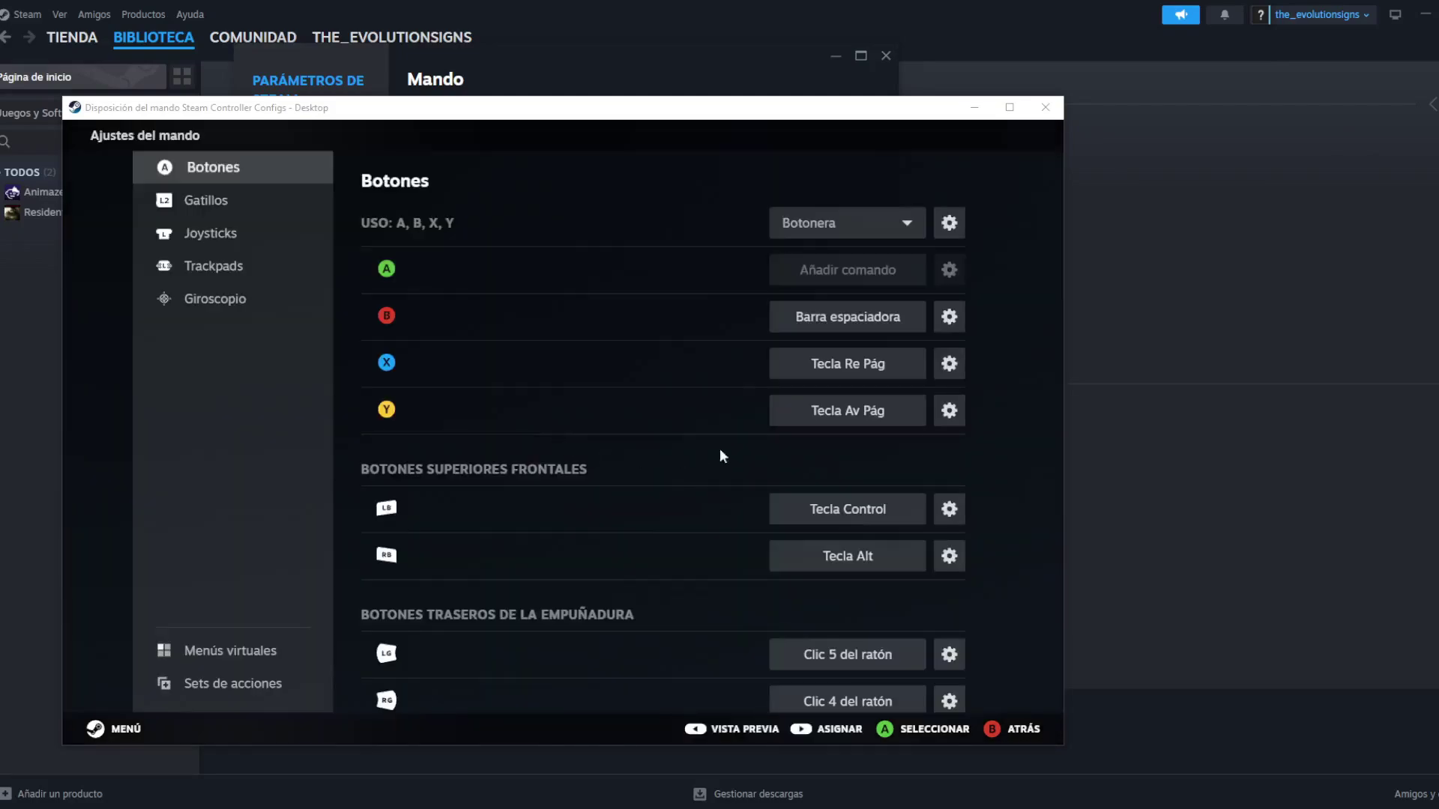
left_click(842, 274)
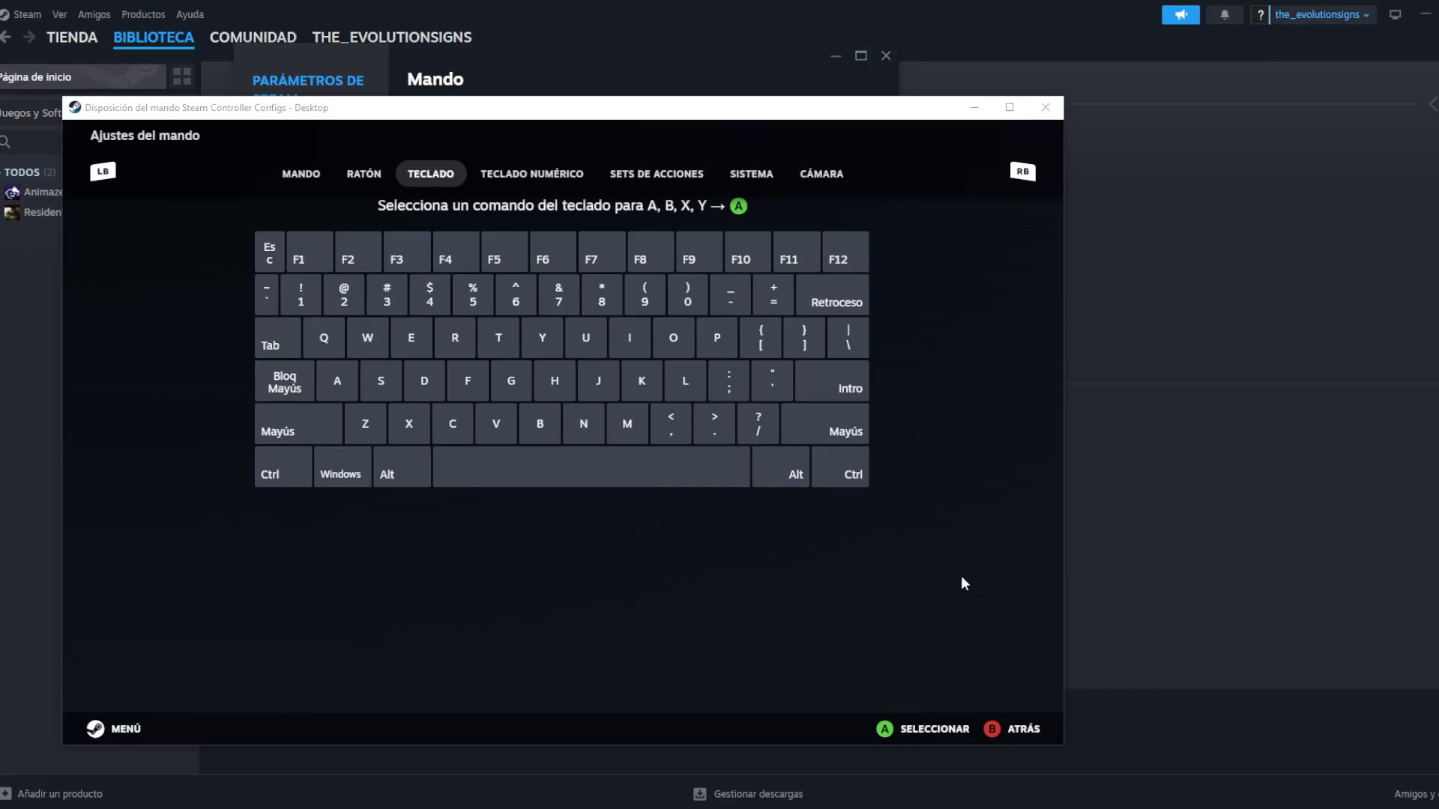
left_click(334, 382)
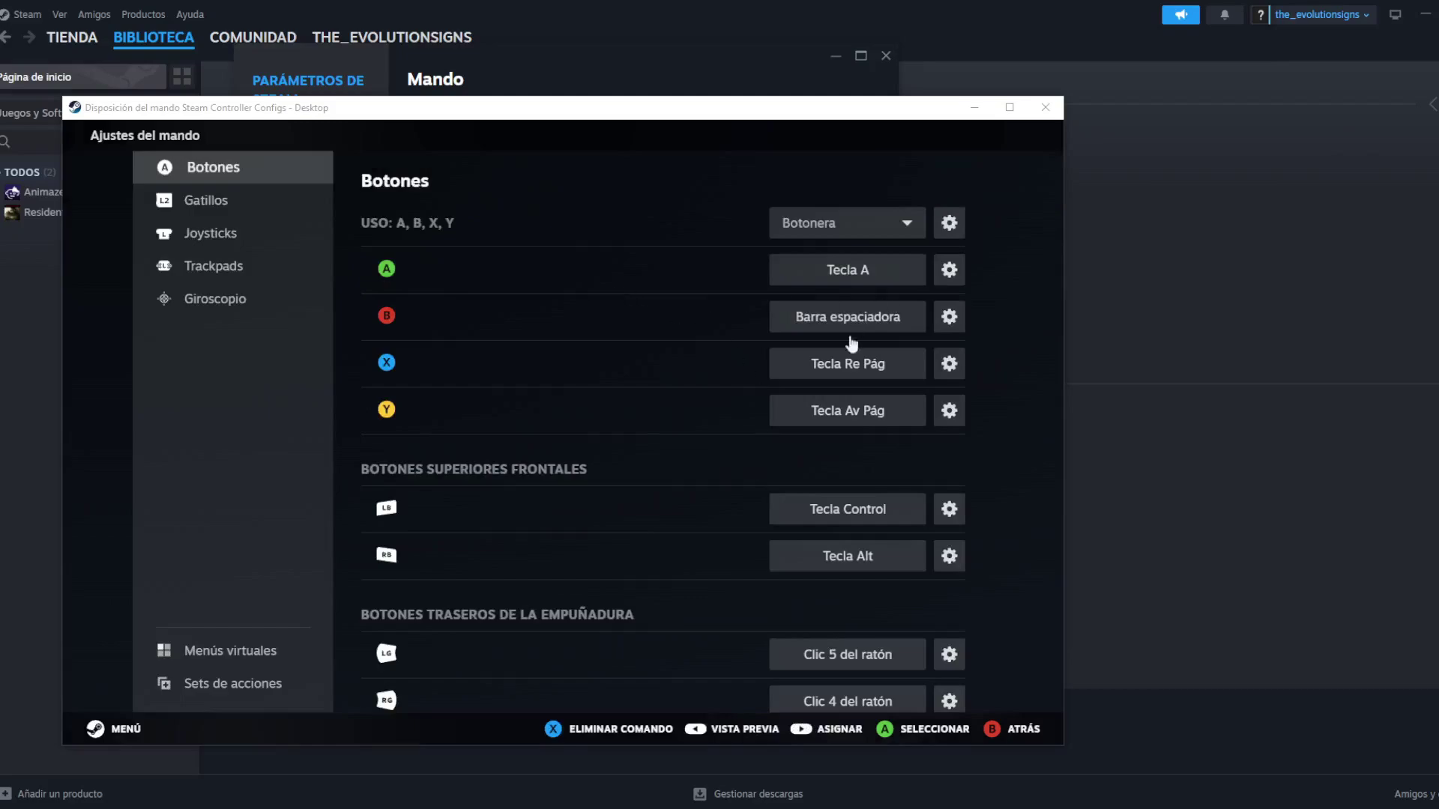
- Remove the A button's command, assign the Intro key to it, and return to the Steam controller settings
left_click(948, 272)
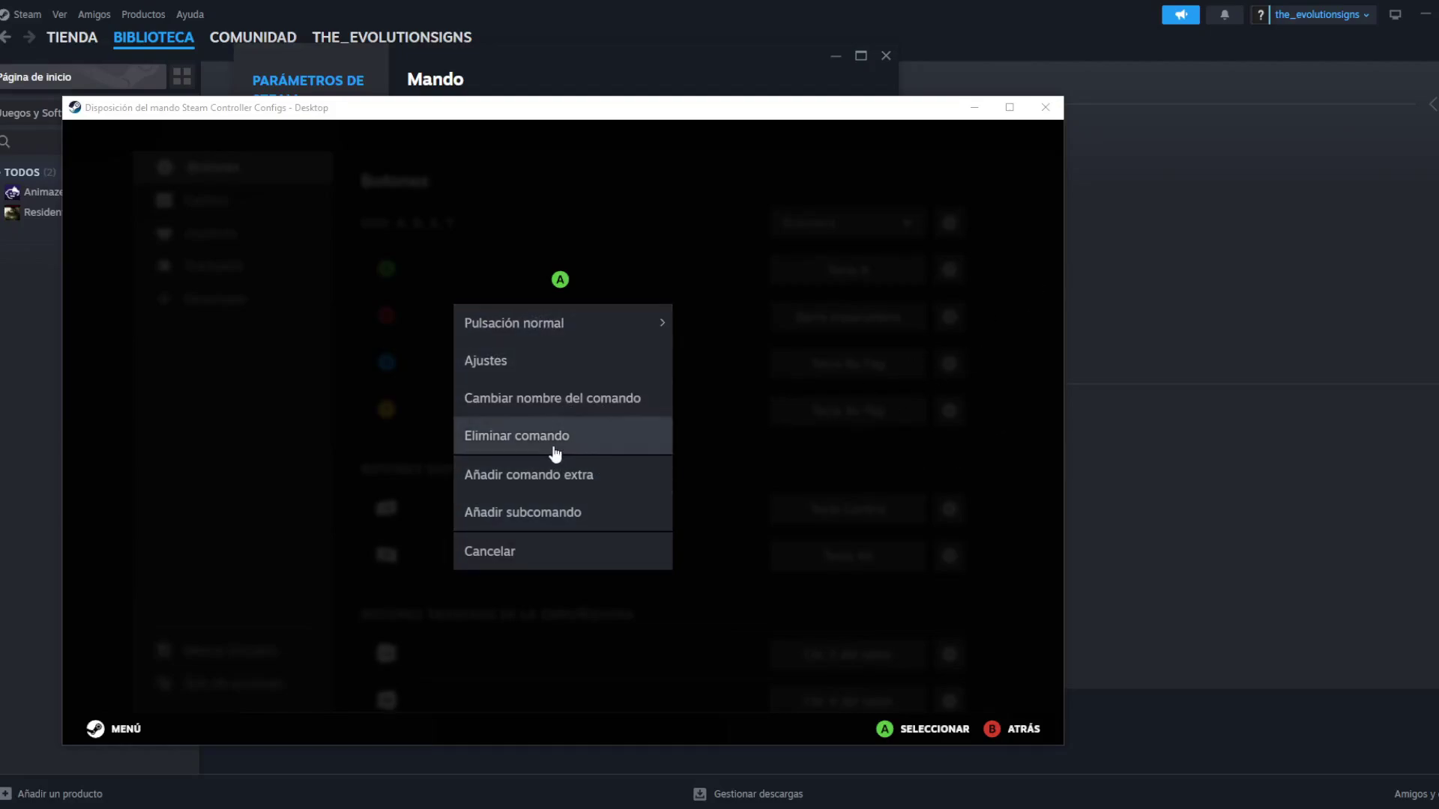
left_click(524, 433)
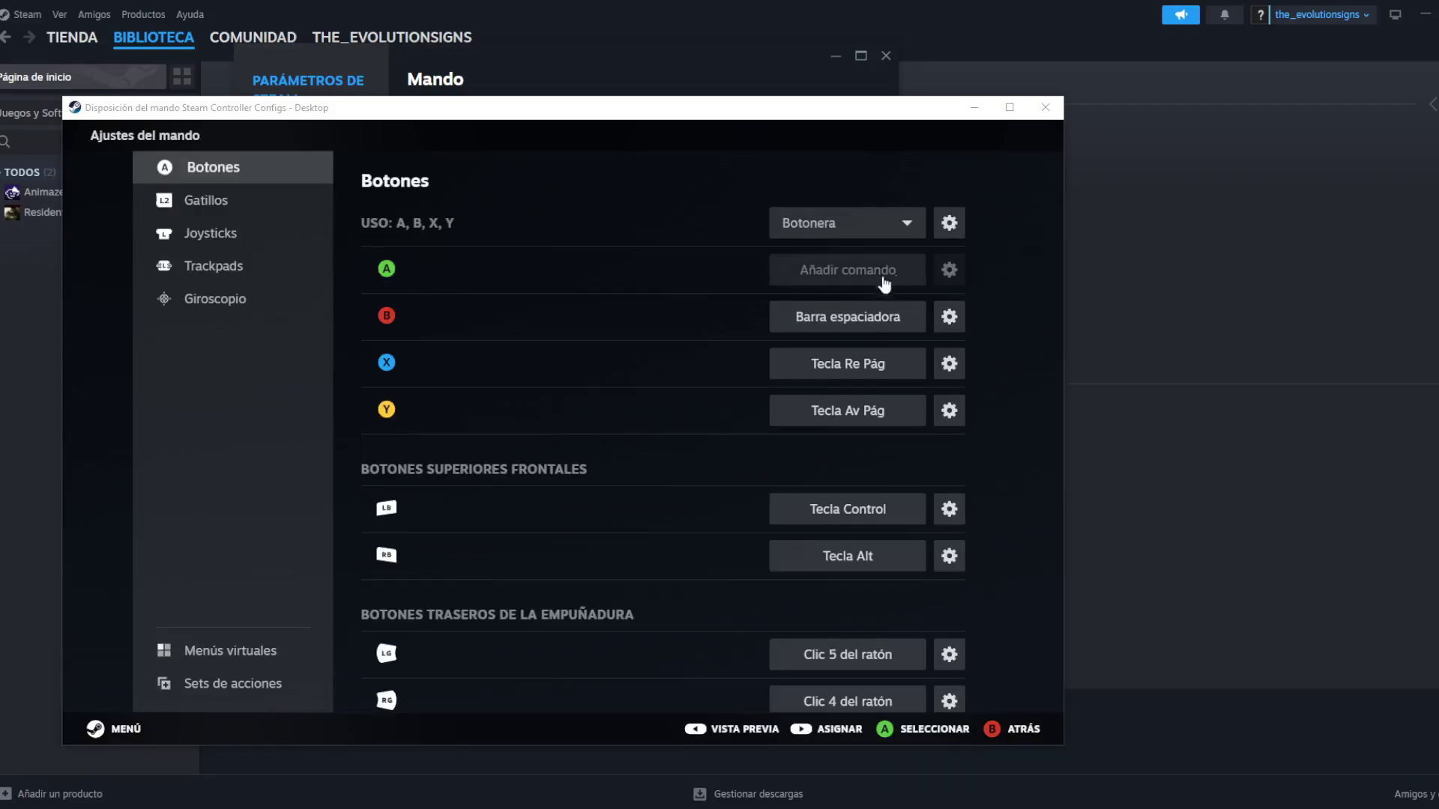
left_click(840, 268)
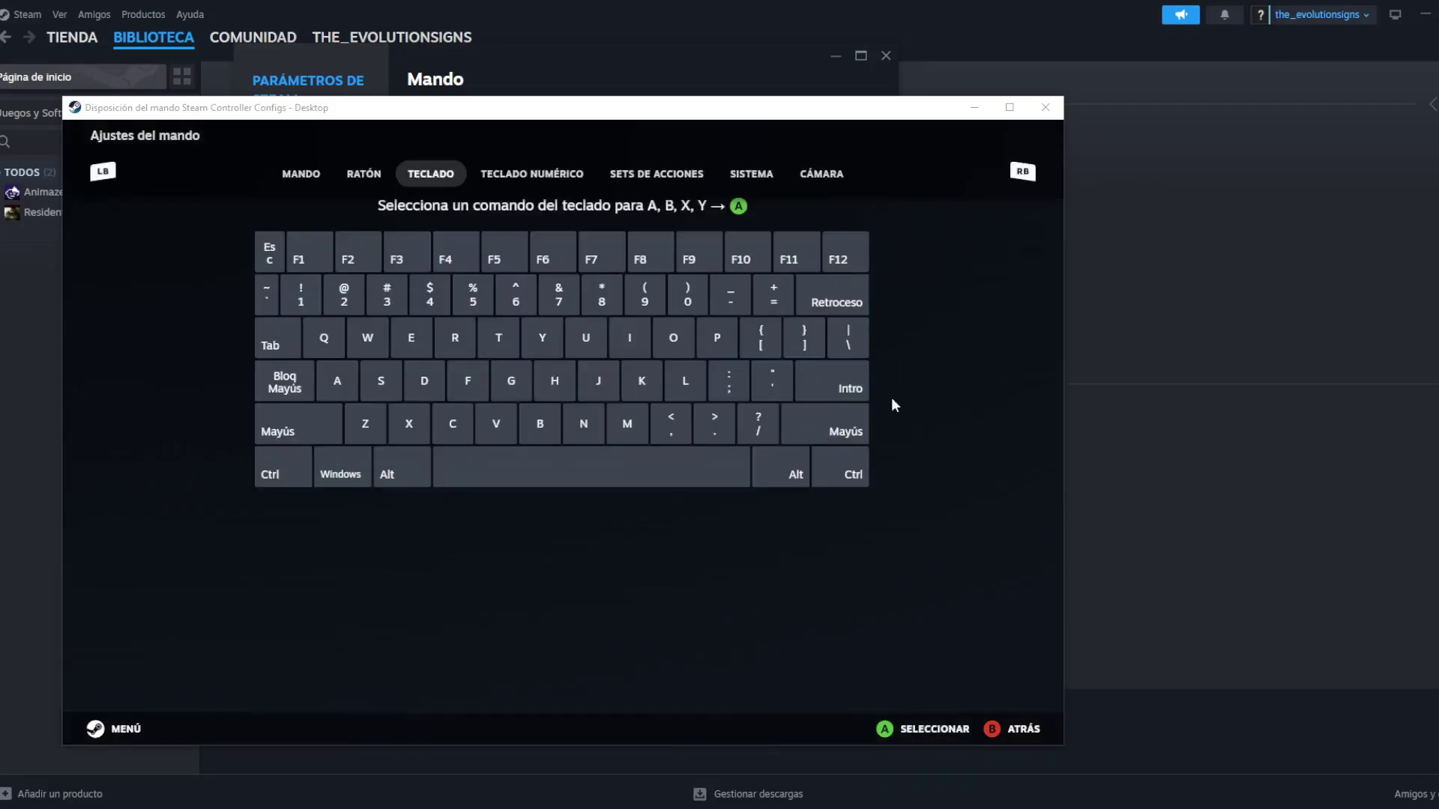
left_click(825, 381)
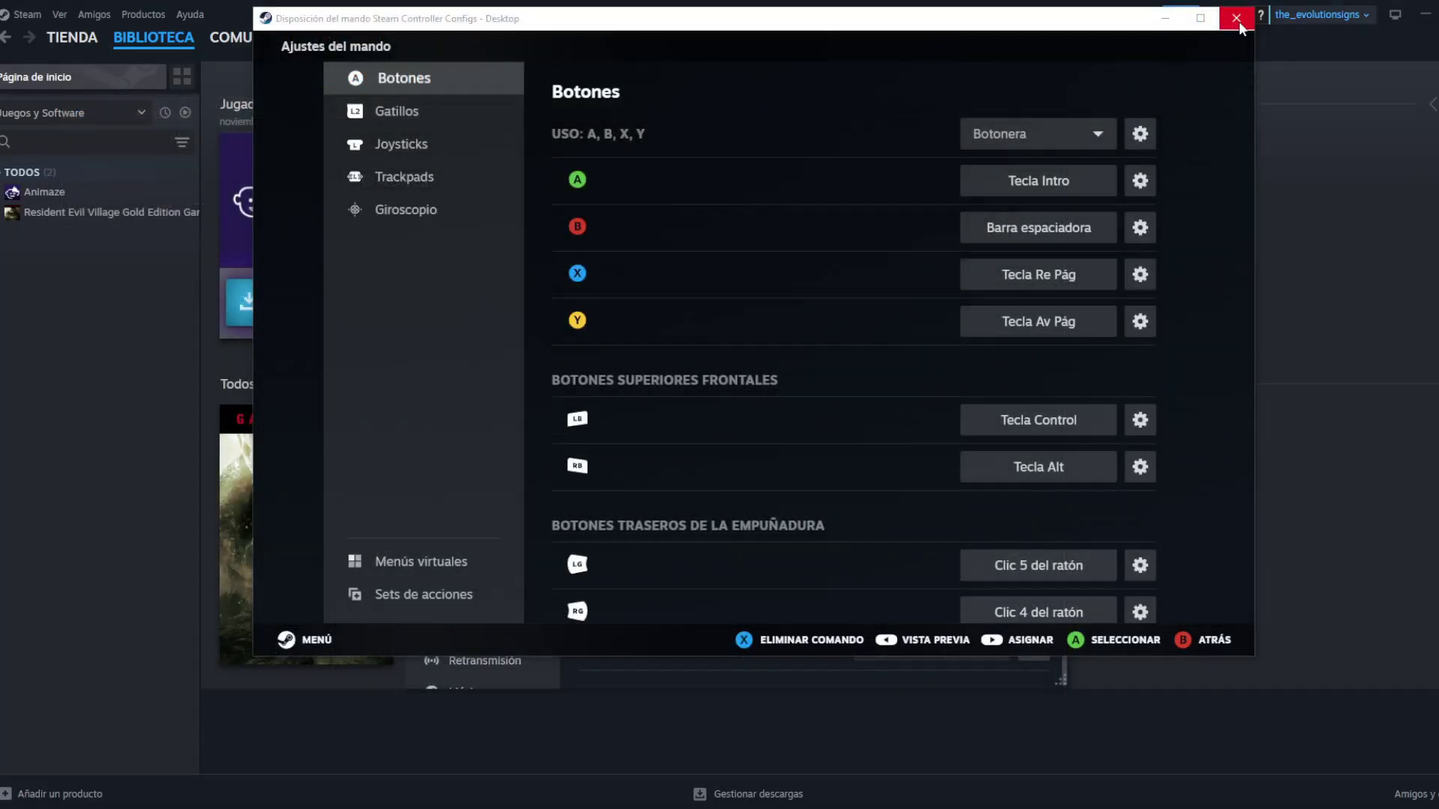
left_click(1212, 642)
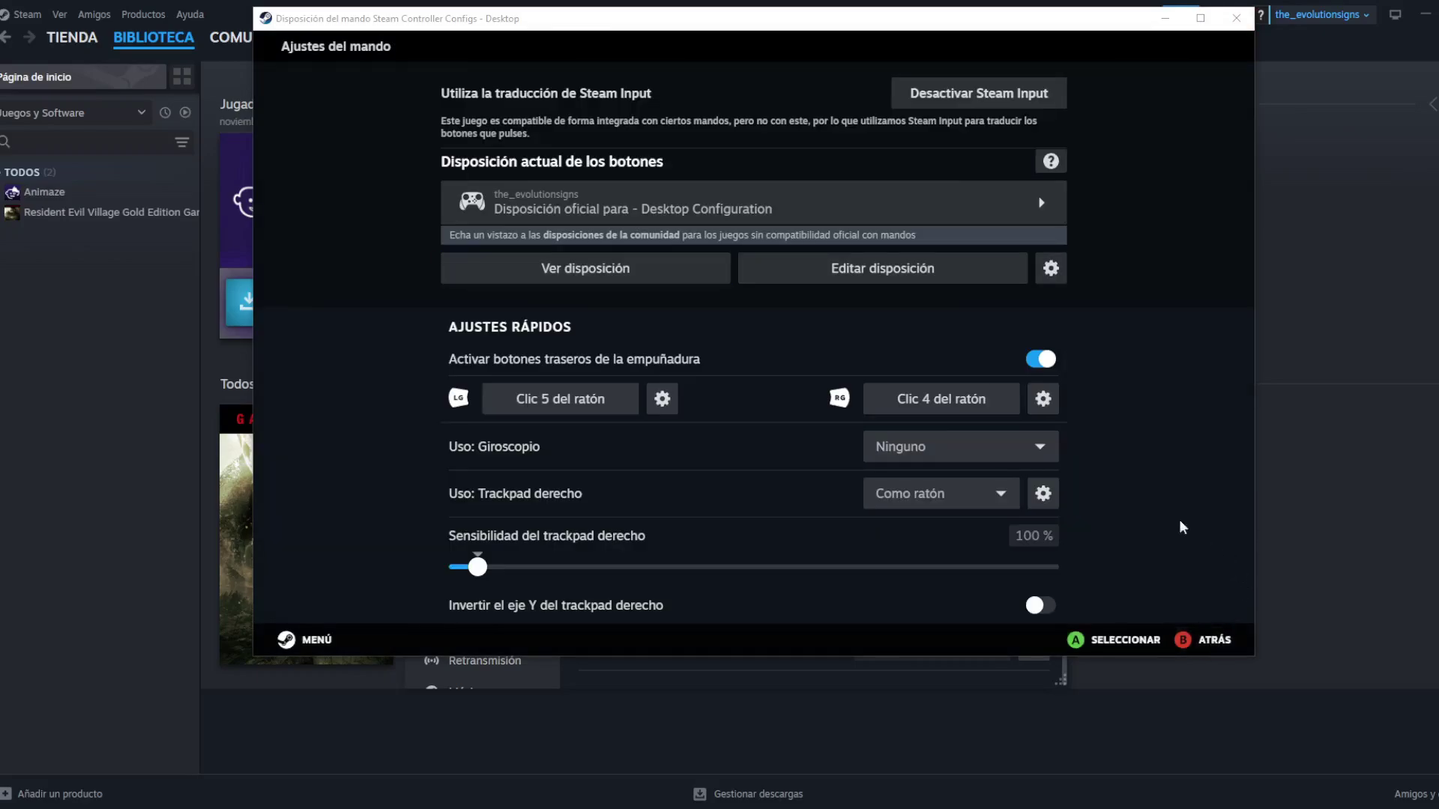
left_click(1215, 641)
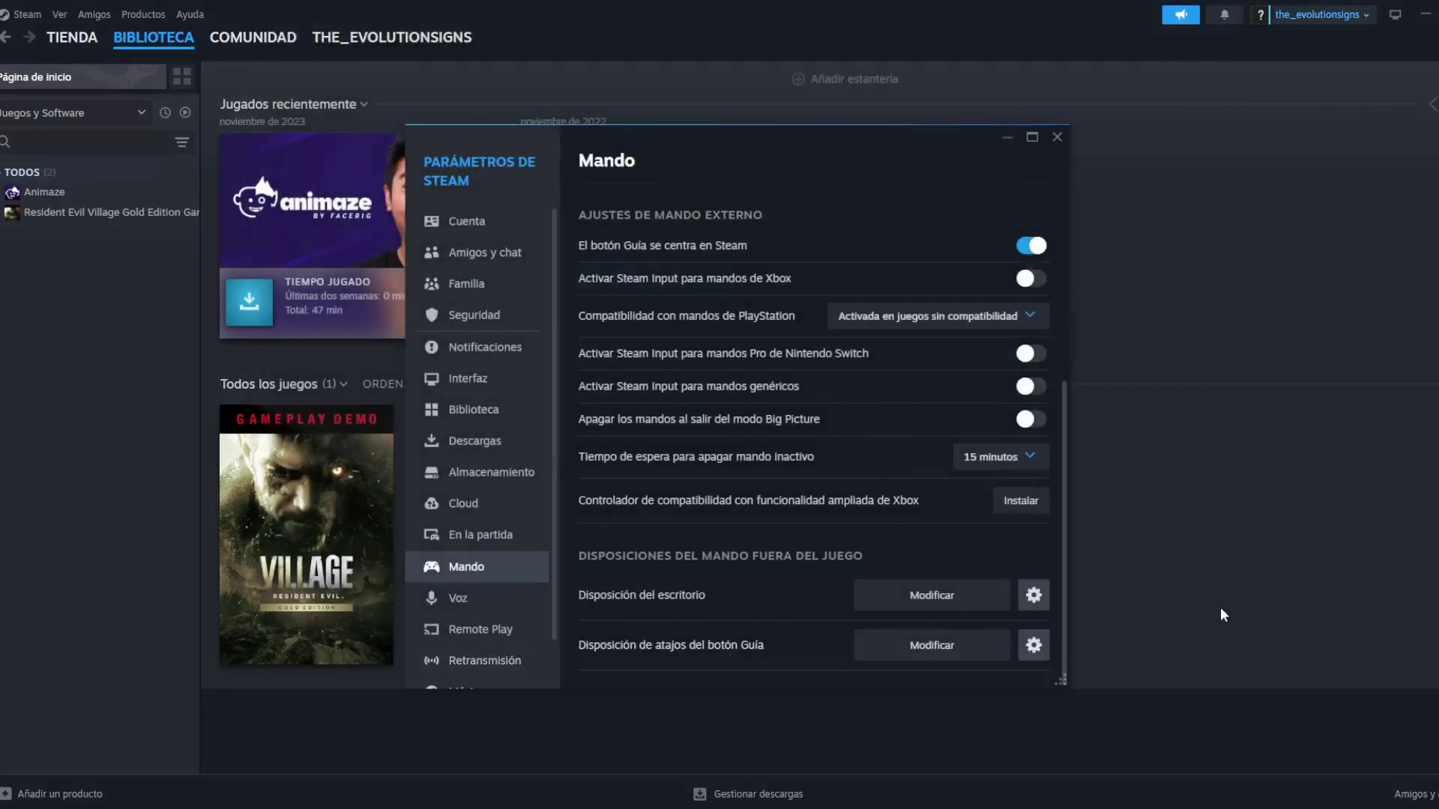
- Check the reset option of the desktop layout without applying it, and close the Steam settings
left_click(1033, 597)
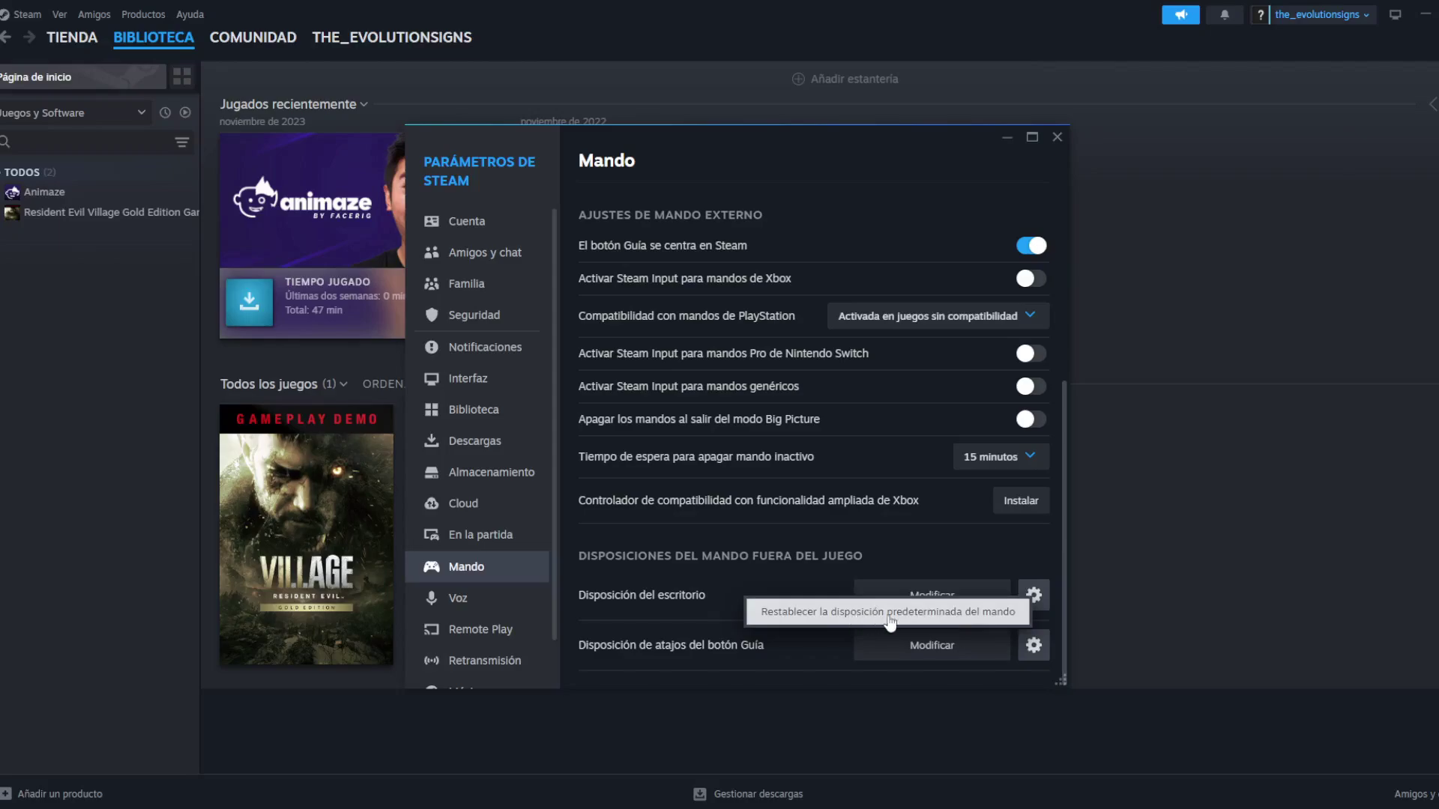
left_click(1058, 137)
left_click(1065, 142)
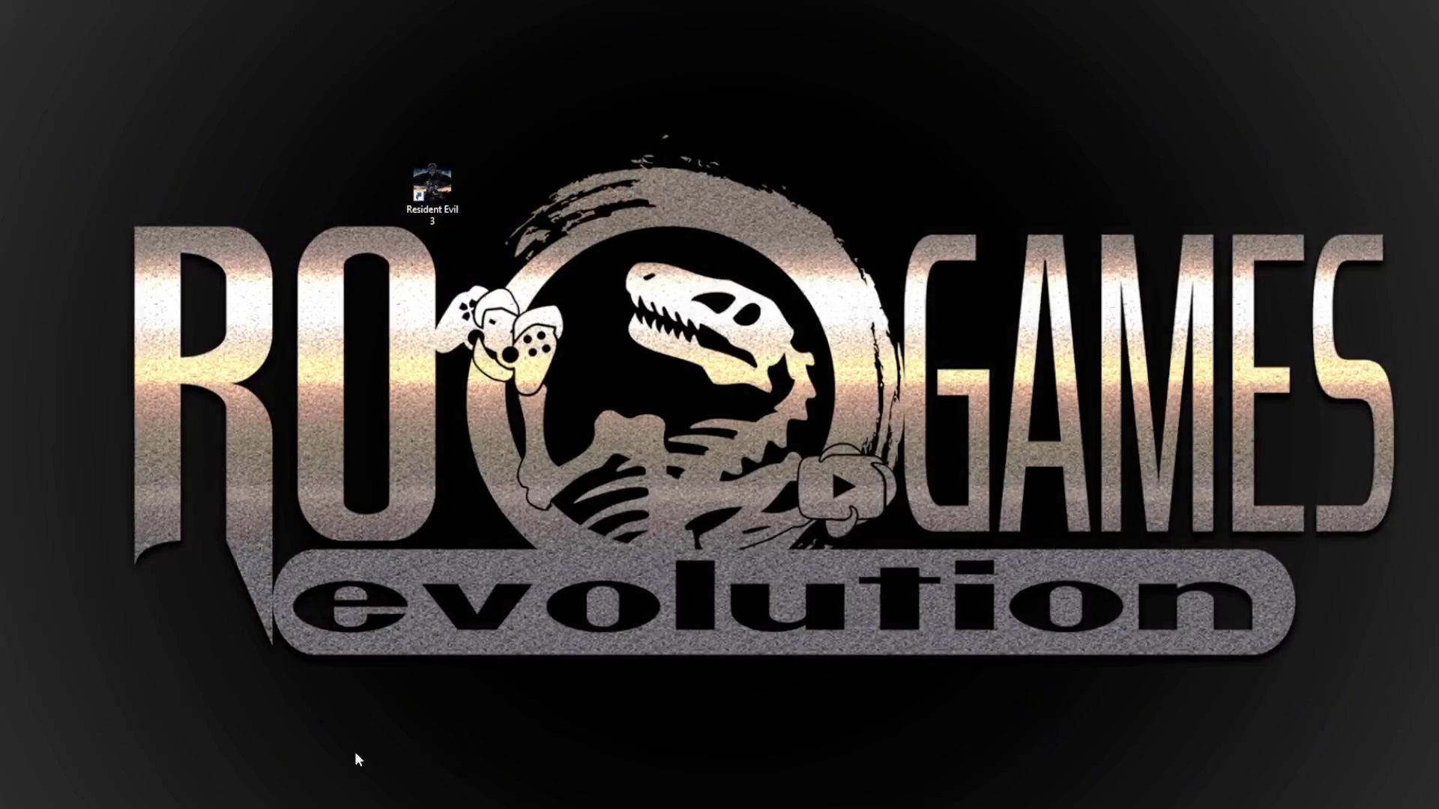
- Switch to Resident Evil 3 and open the key assignment list (Asignación de teclas) in its control options
left_click_drag(437, 196, 611, 358)
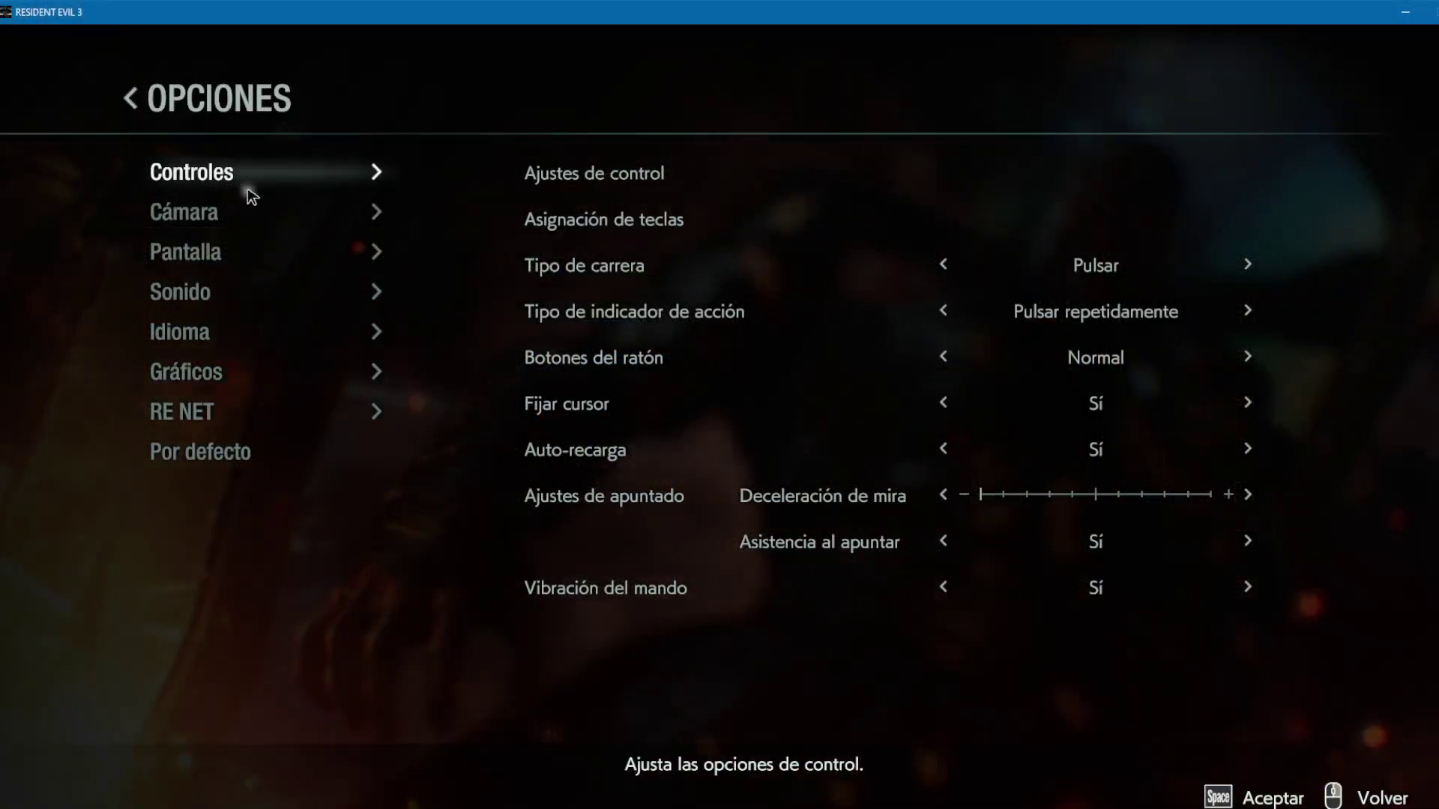
mouse_move(371, 264)
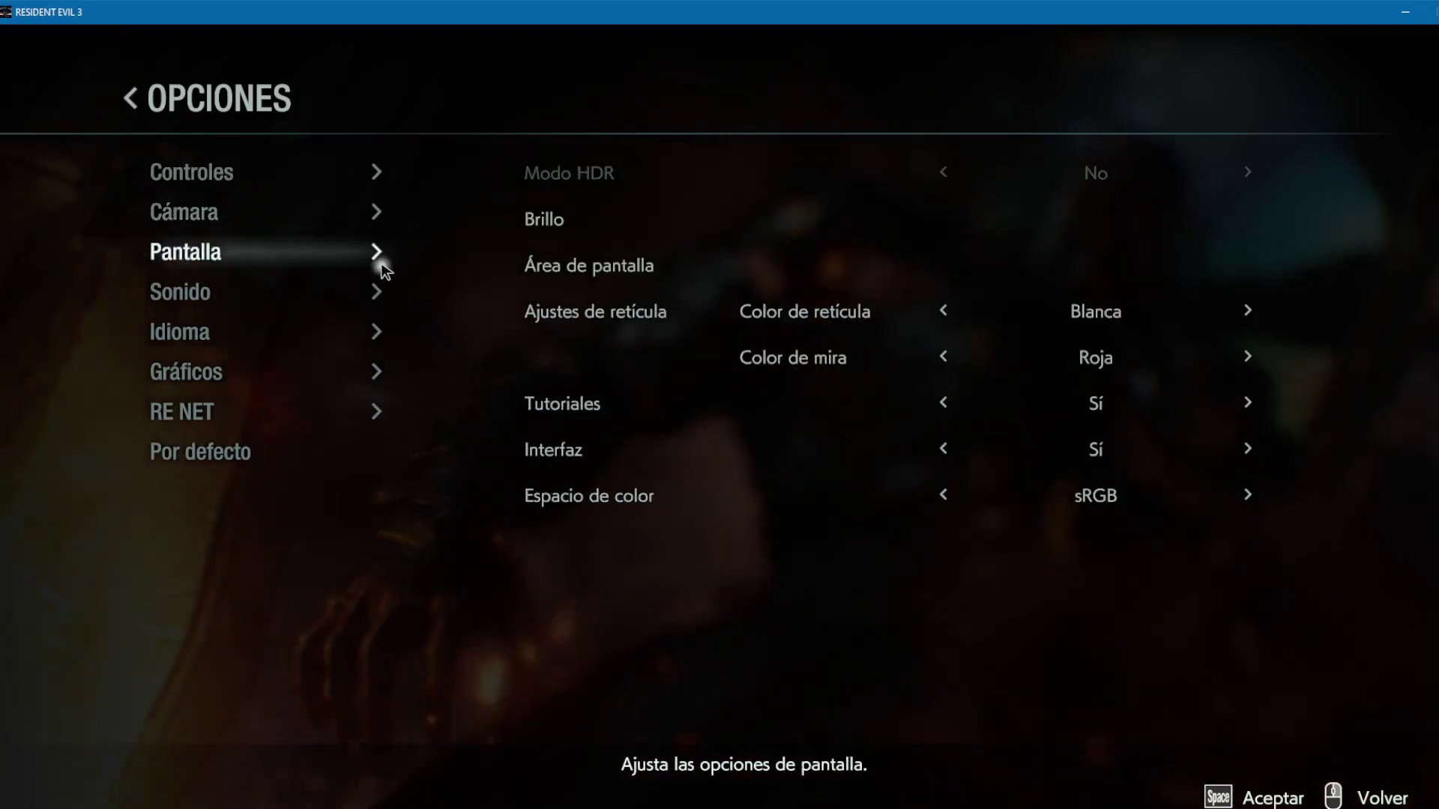
mouse_move(204, 177)
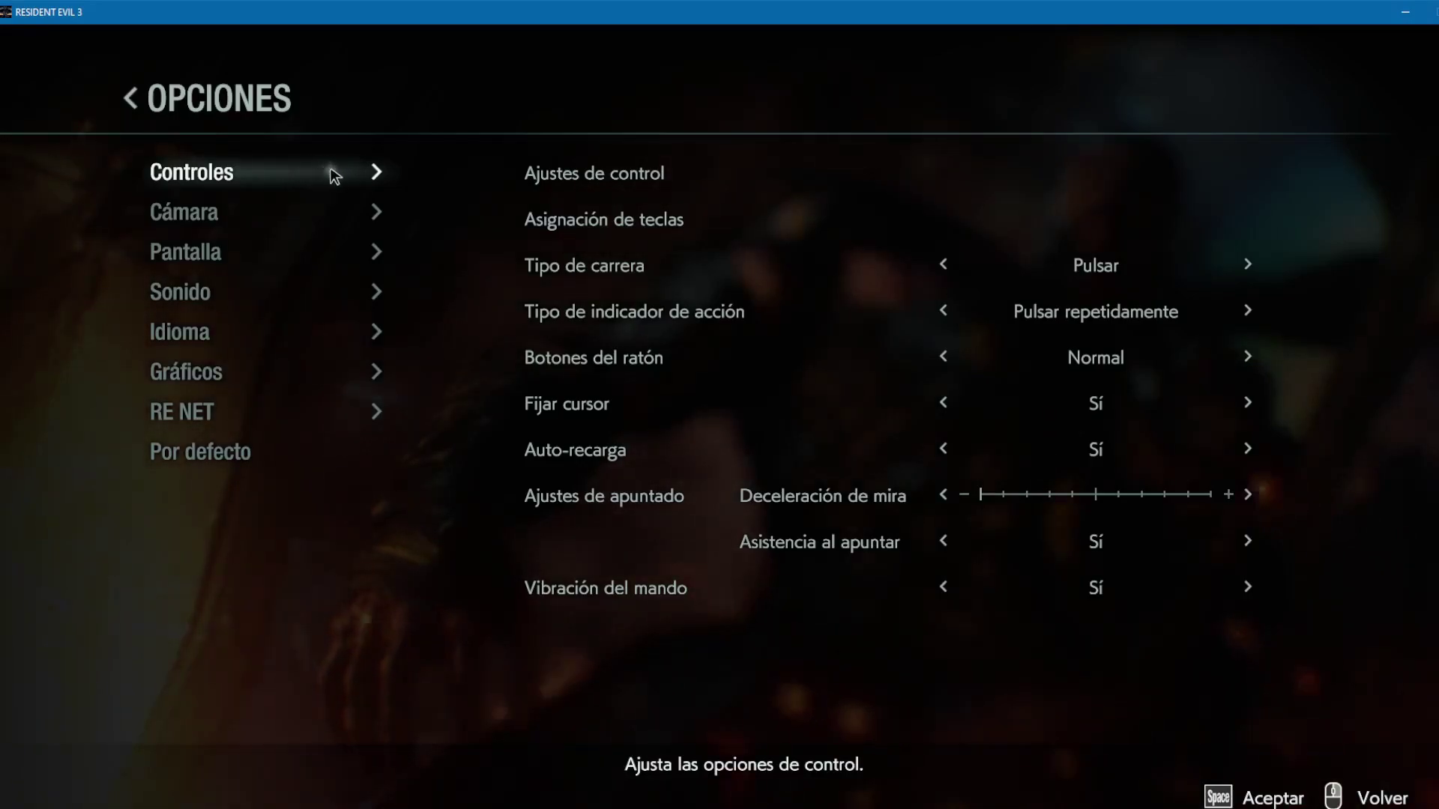
left_click(663, 220)
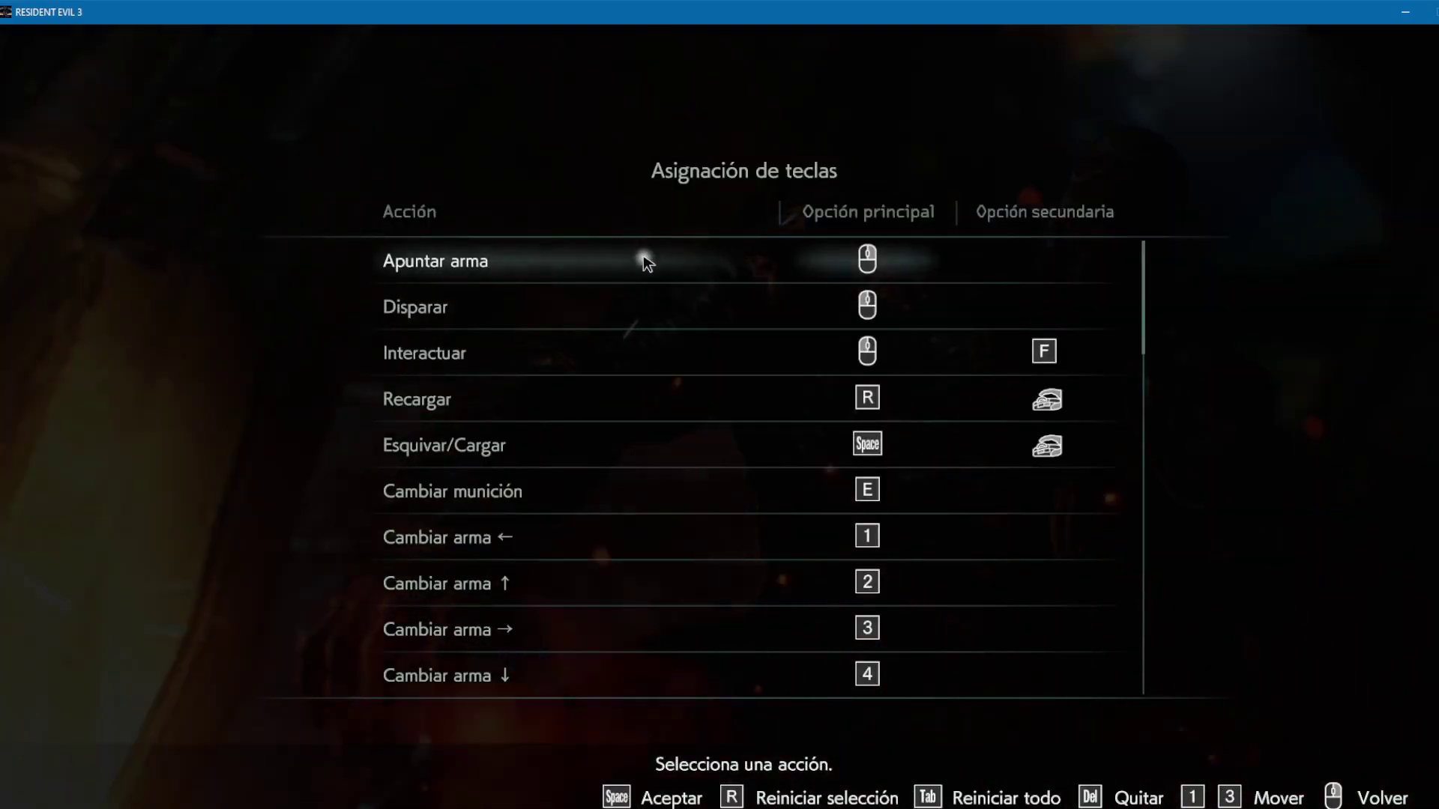
- Examine the primary and secondary keys assigned to the game's actions, from aiming and movement to the menu, map and item box controls
scroll(644, 564, "down", 10)
scroll(654, 545, "down", 19)
scroll(653, 545, "up", 6)
scroll(653, 545, "up", 14)
scroll(653, 545, "up", 2)
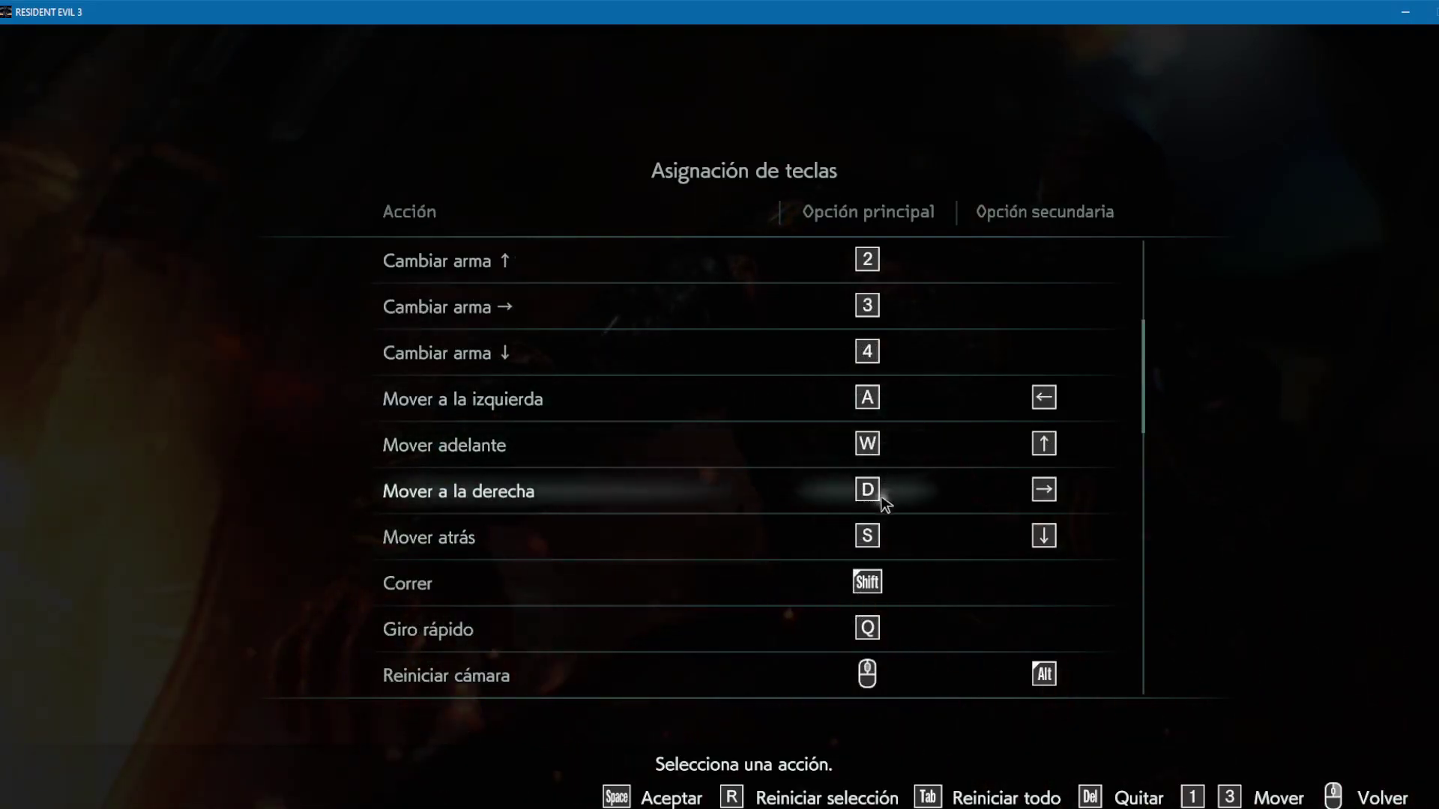
scroll(891, 515, "down", 3)
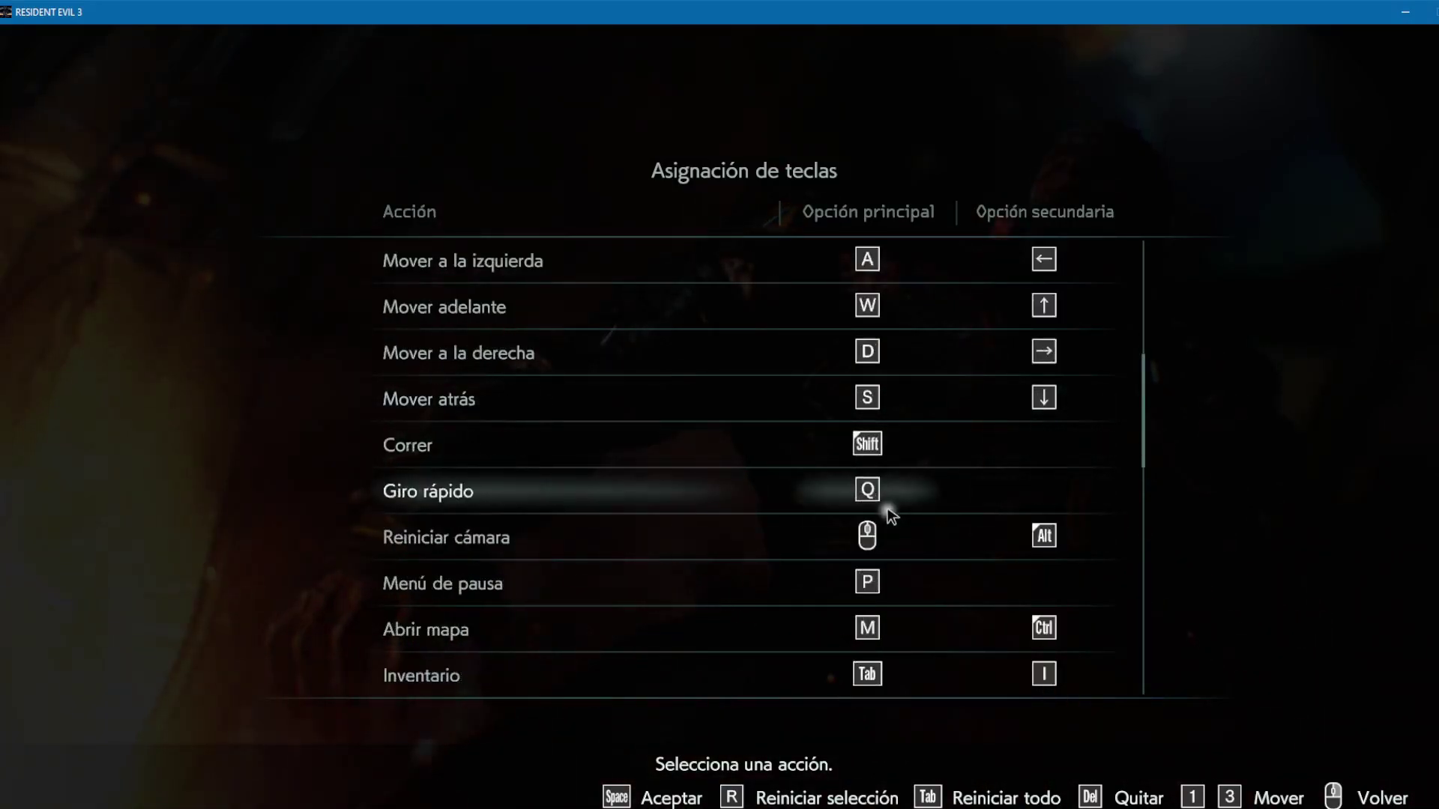
scroll(1040, 536, "down", 4)
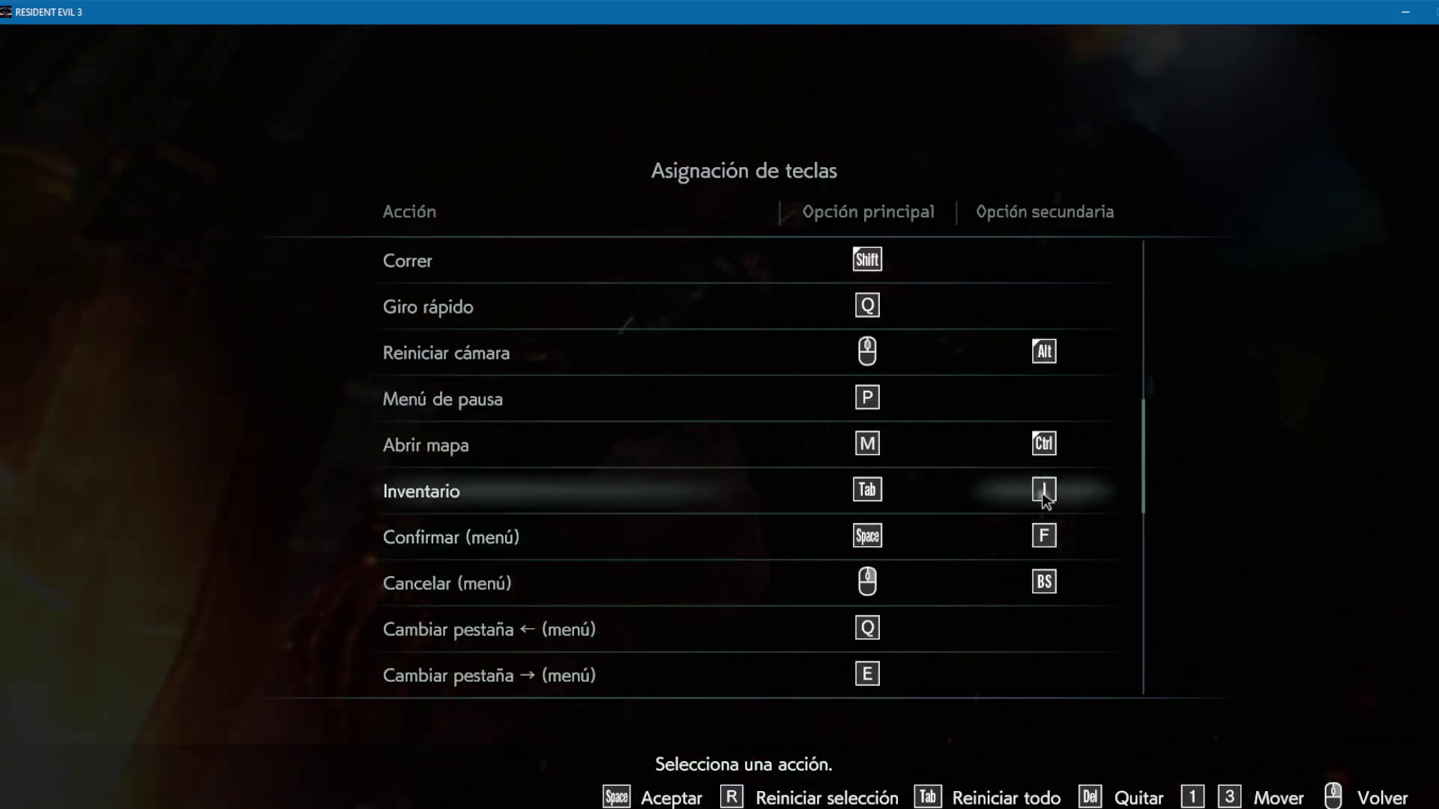
scroll(895, 524, "down", 10)
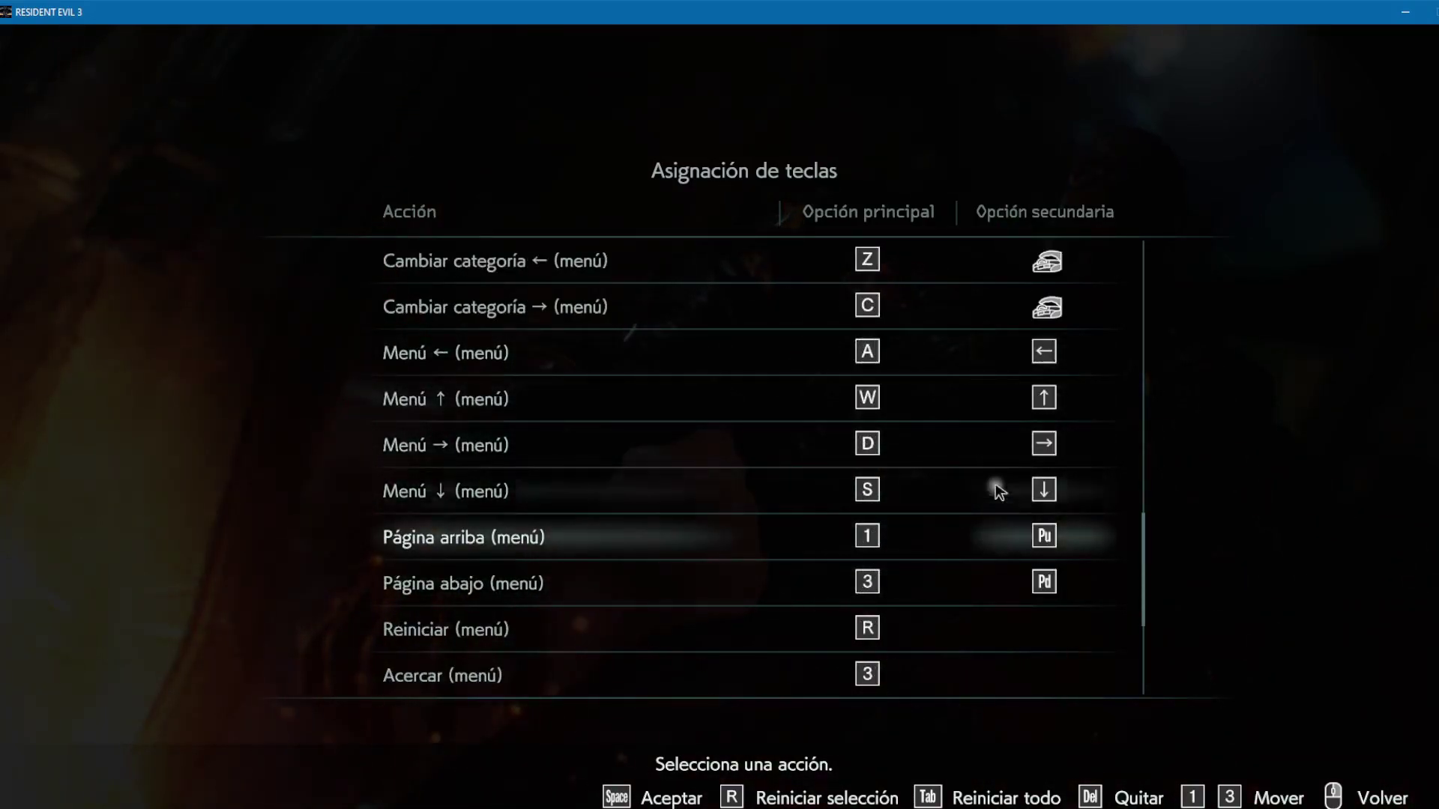
scroll(750, 496, "down", 1)
scroll(759, 499, "down", 5)
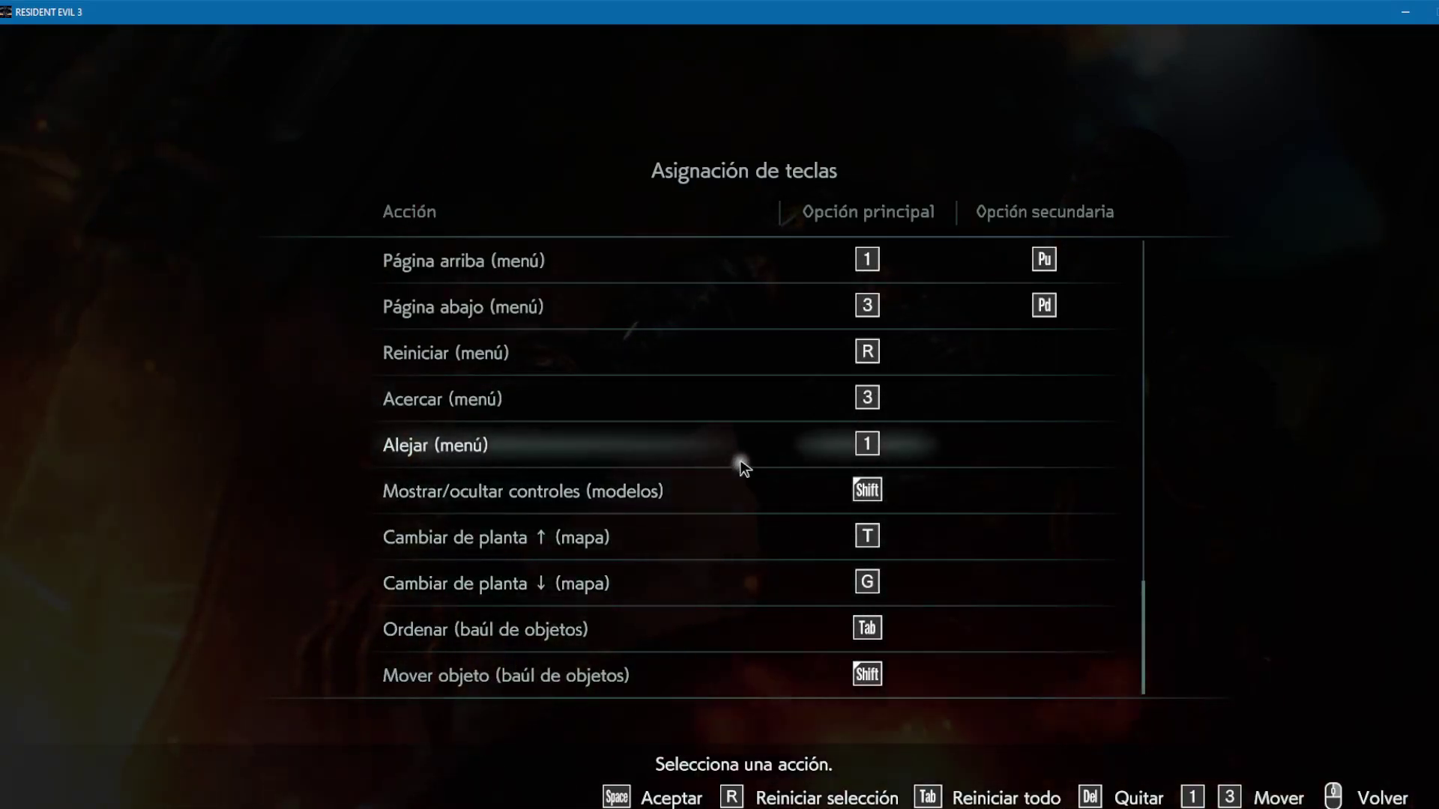
scroll(740, 466, "up", 20)
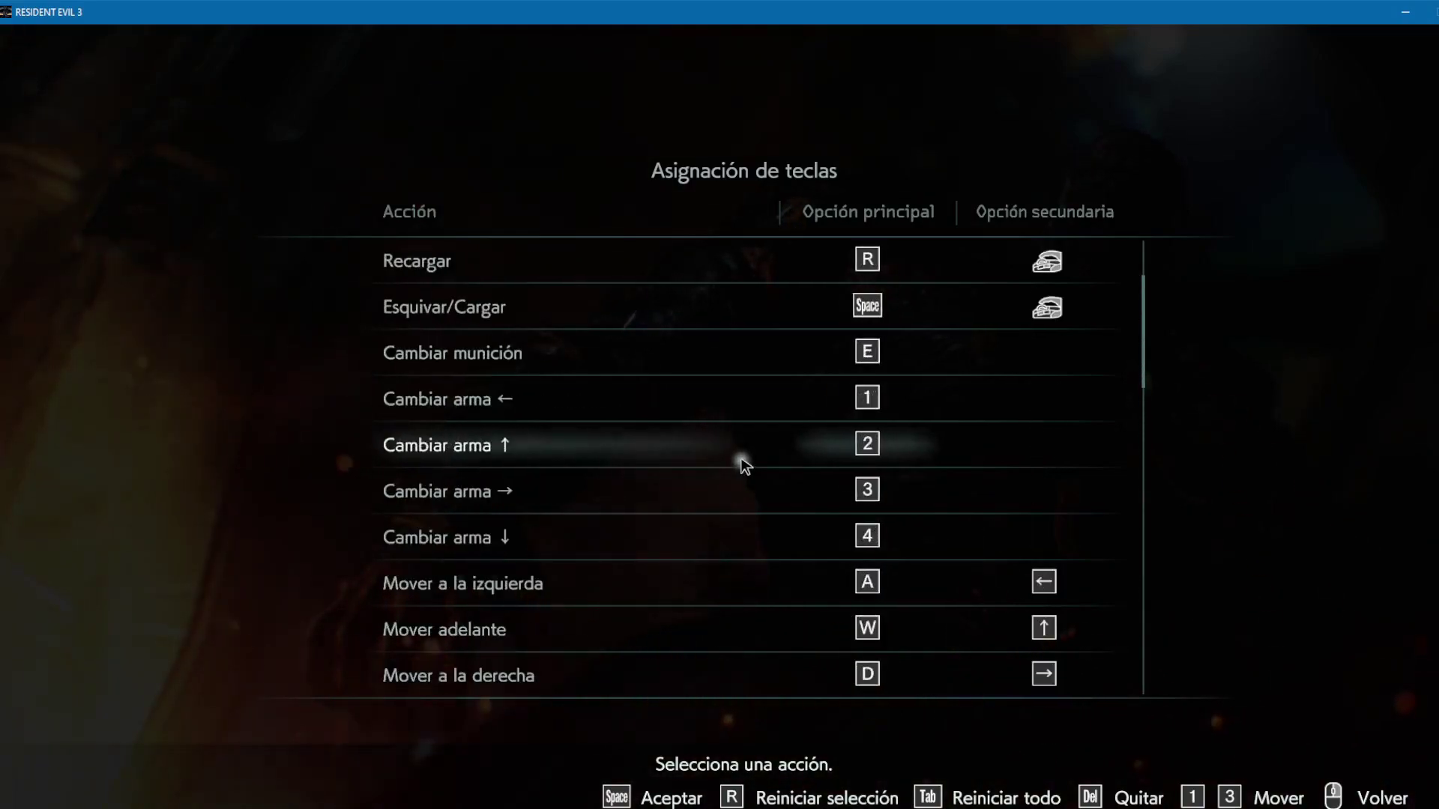
scroll(744, 466, "up", 3)
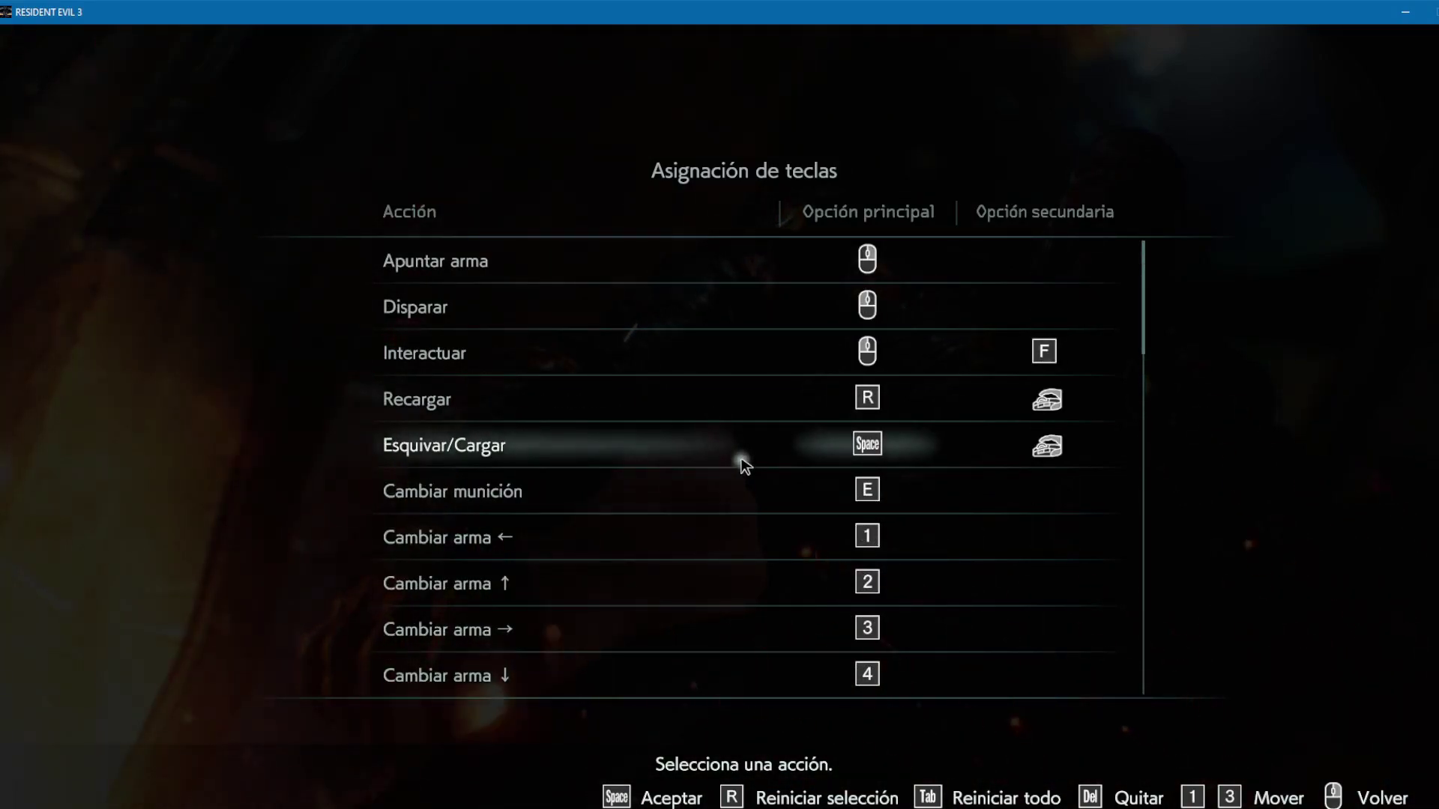